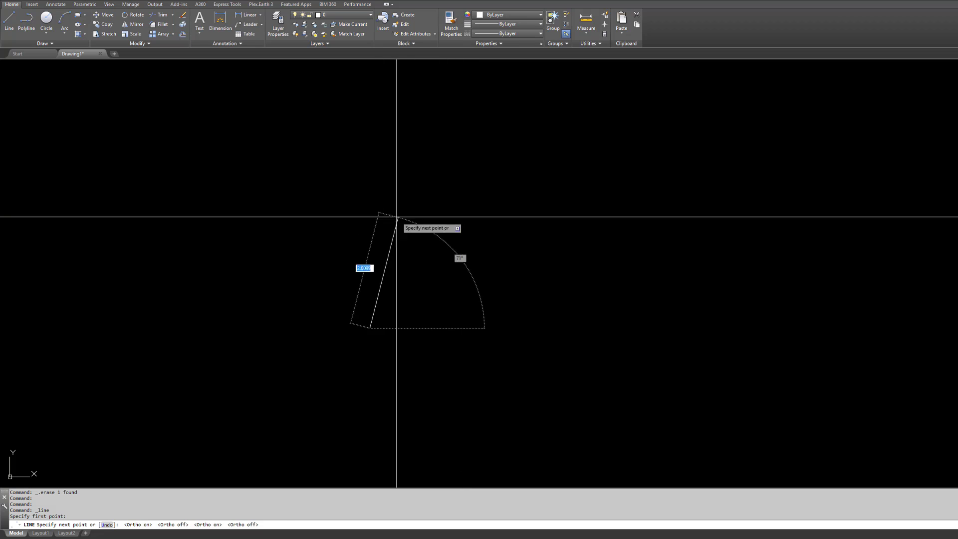
Step: Toggle Ortho mode on and off while placing the line's next point, leaving it on to constrain the line horizontally
key(F8)
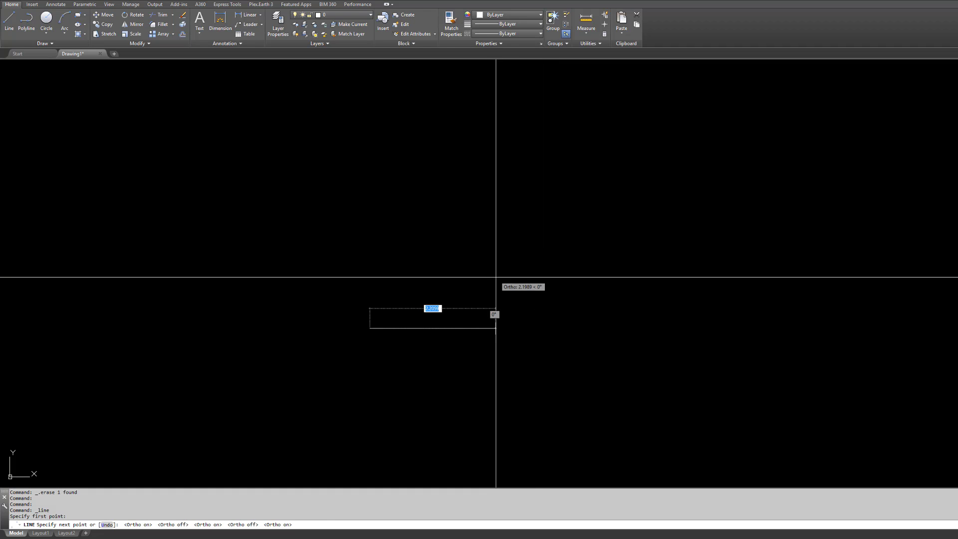
key(F8)
key(F8)
key(F8)
key(F8)
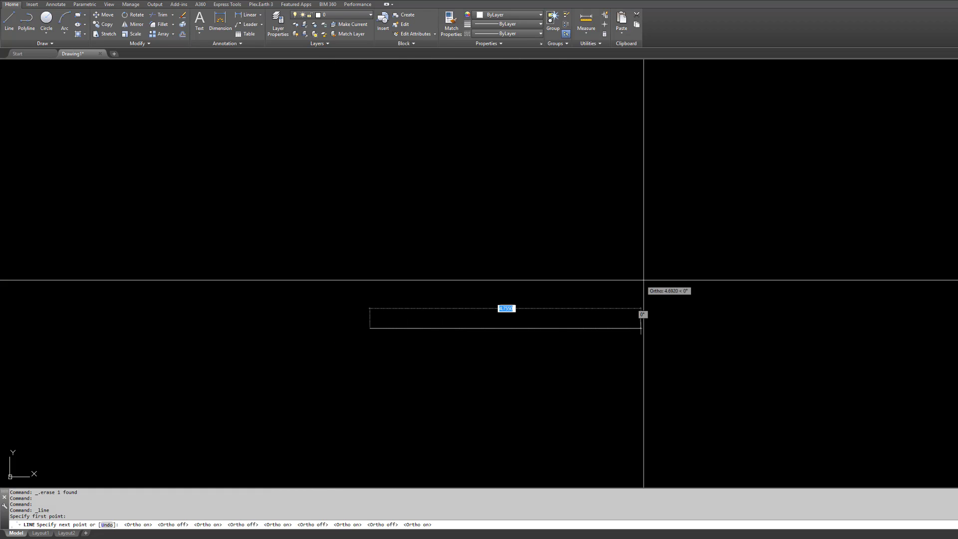
key(F8)
key(F8)
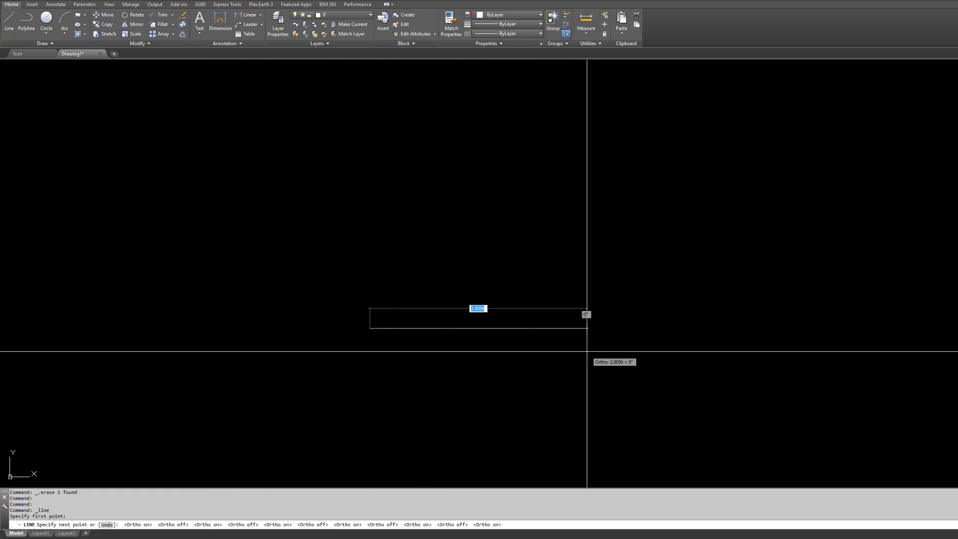
Step: Draw a closed square from four connected orthogonal lines, each 5 units long, and end the Line command
key(Return)
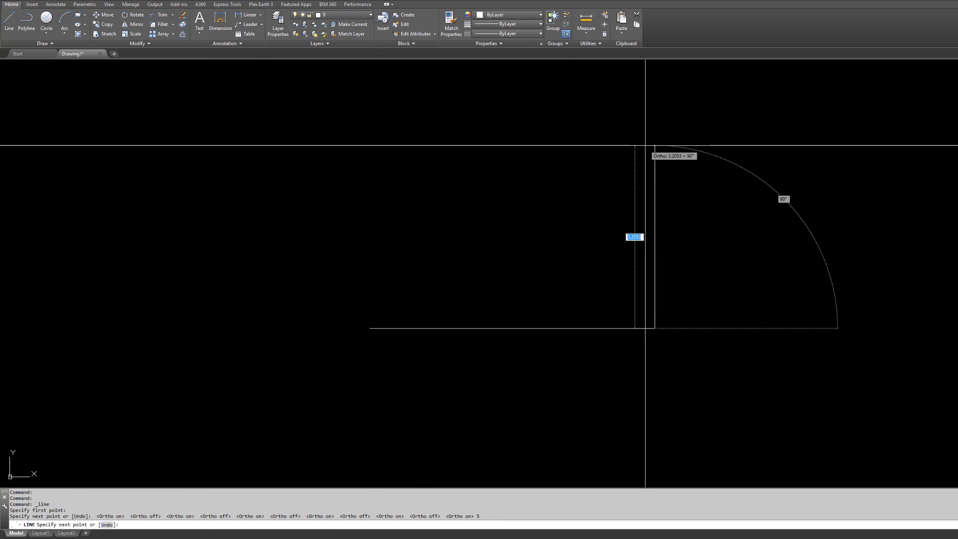
text(5)
key(Return)
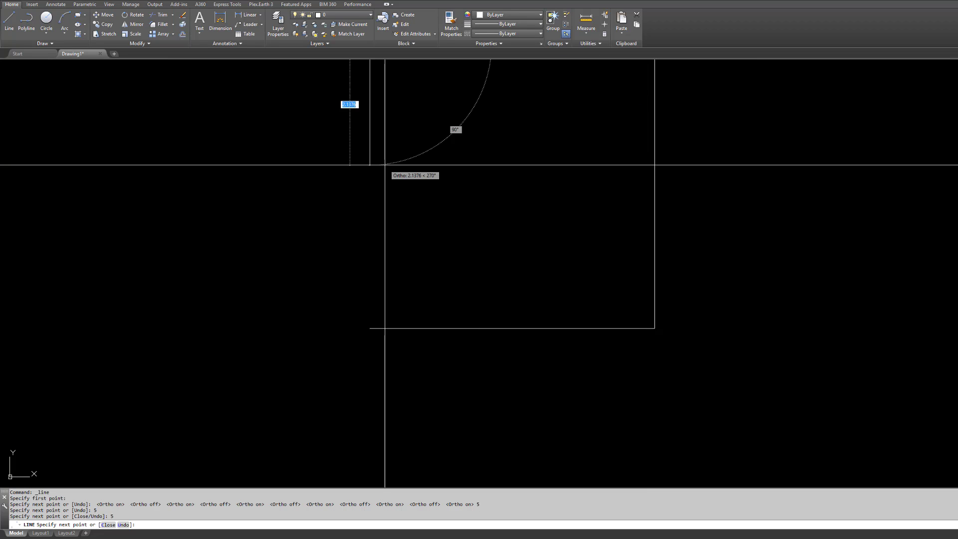
text(5)
key(Return)
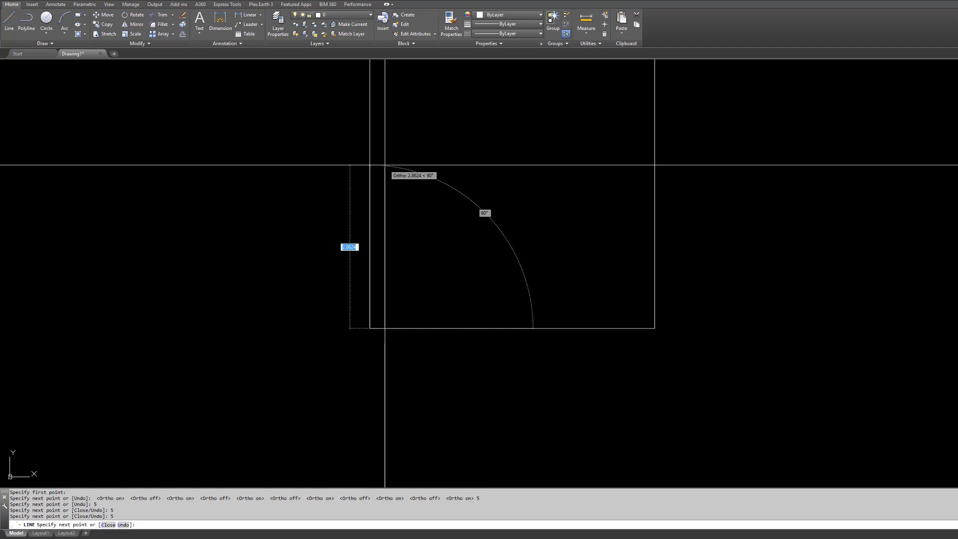
key(Escape)
scroll(488, 203, down, 4)
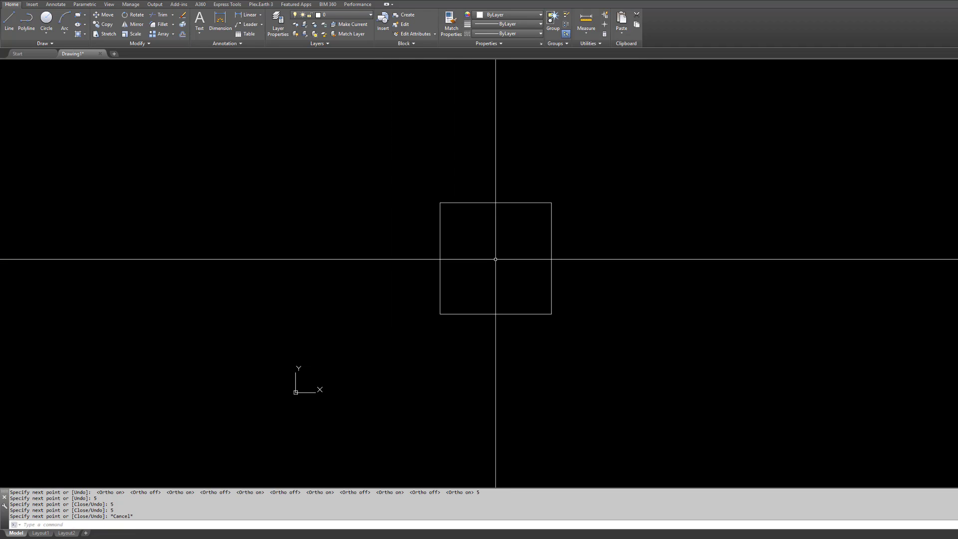
Step: Draw a horizontal line 5 units long starting just to the right of the square
text(LINE Specify first point:)
key(Return)
click(580, 291)
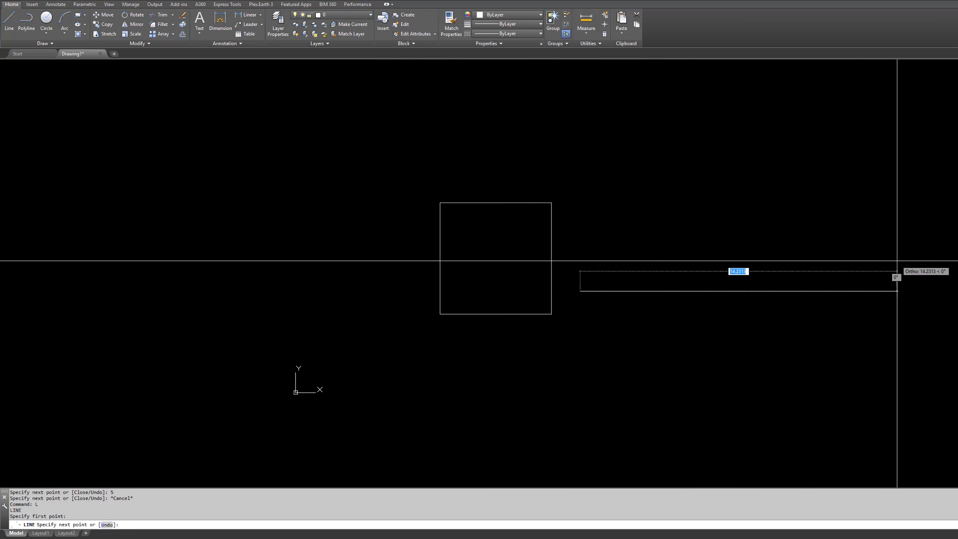
text(5)
key(Return)
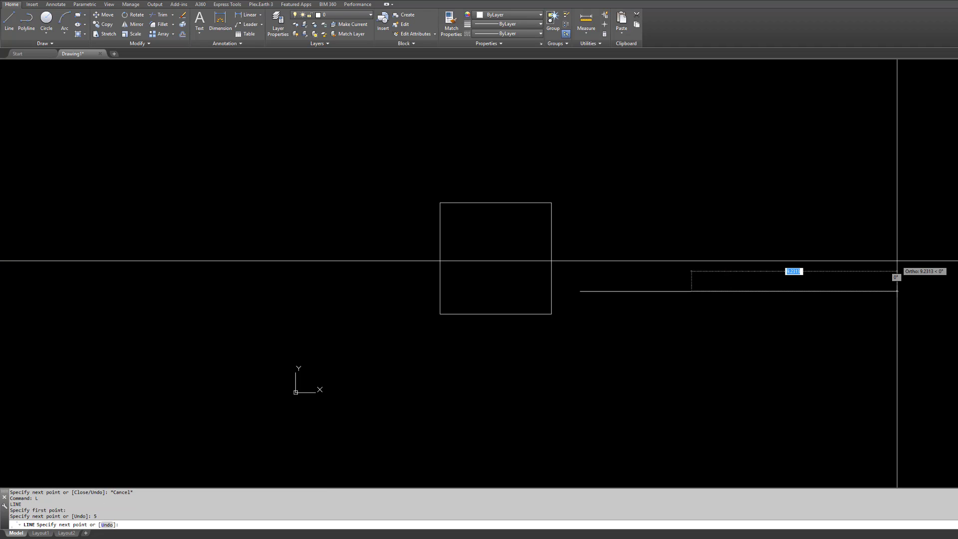
Step: Turn Ortho mode off and continue the line with a 5-unit segment at 45°
key(F8)
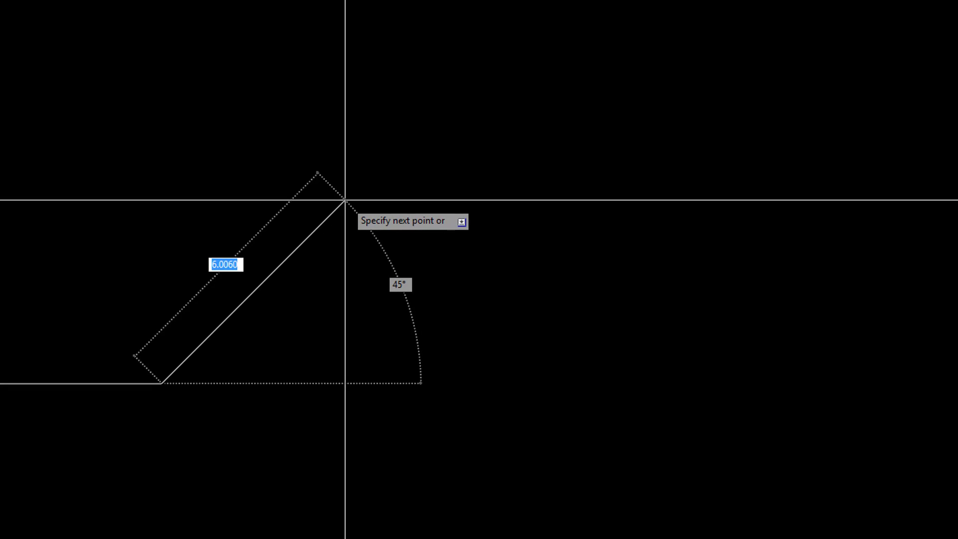
key(Tab)
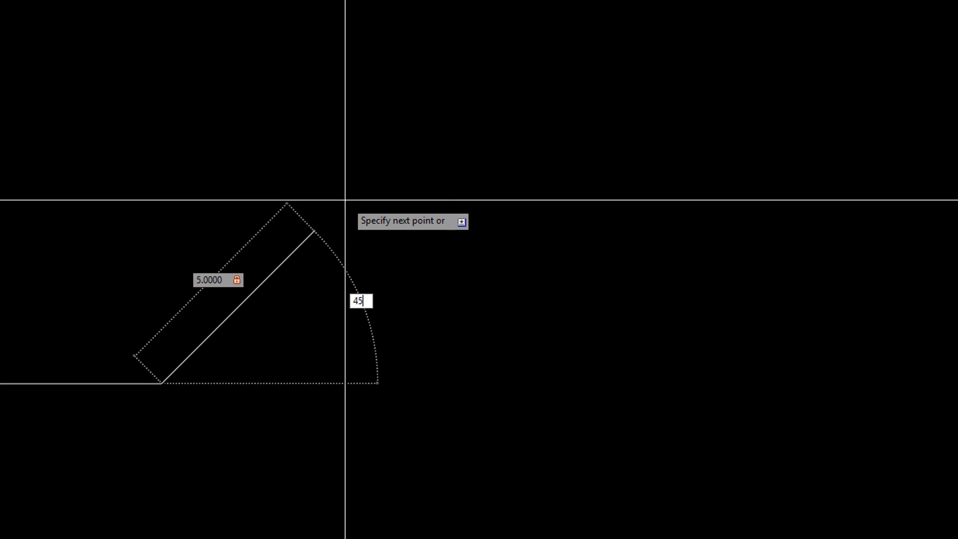
key(Return)
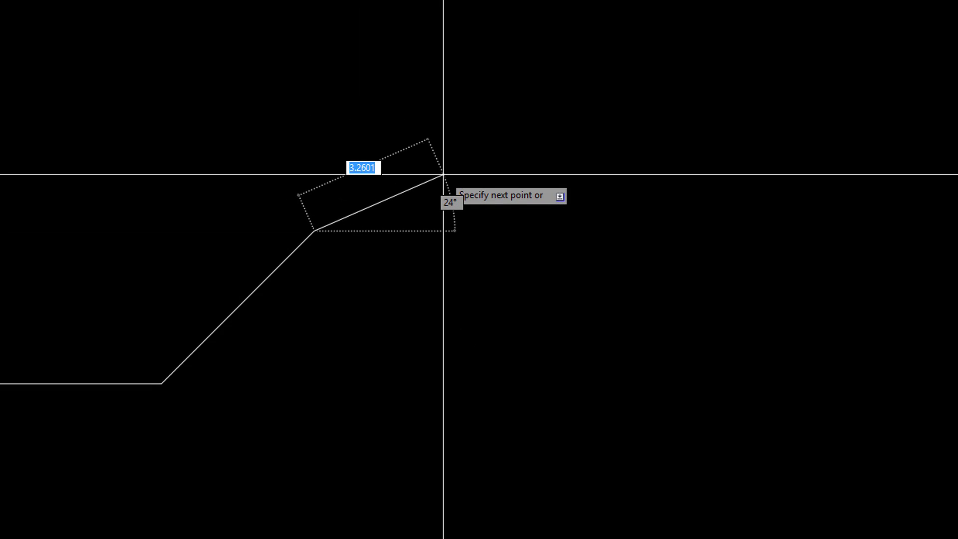
Step: Add another connected segment 5 units long at 30° and end the Line command
text(5)
key(Tab)
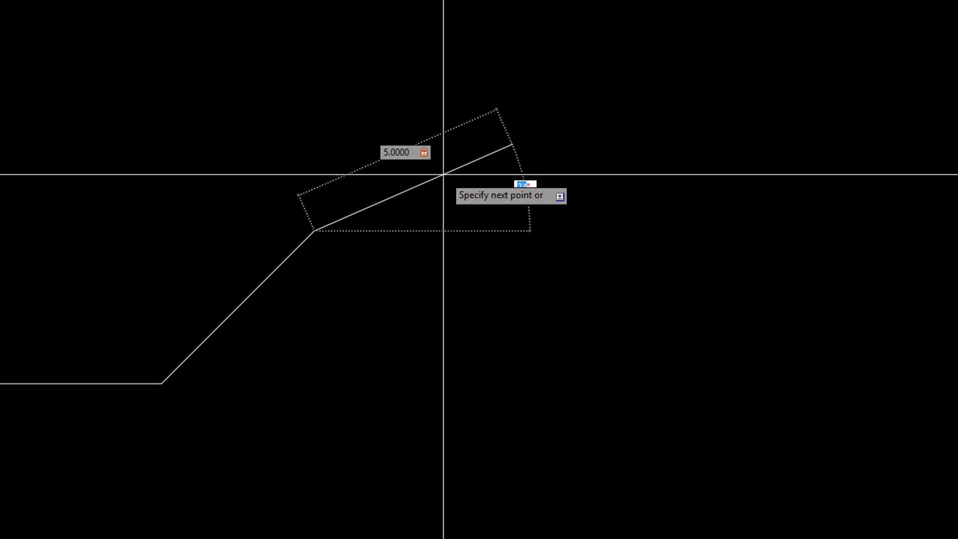
key(Tab)
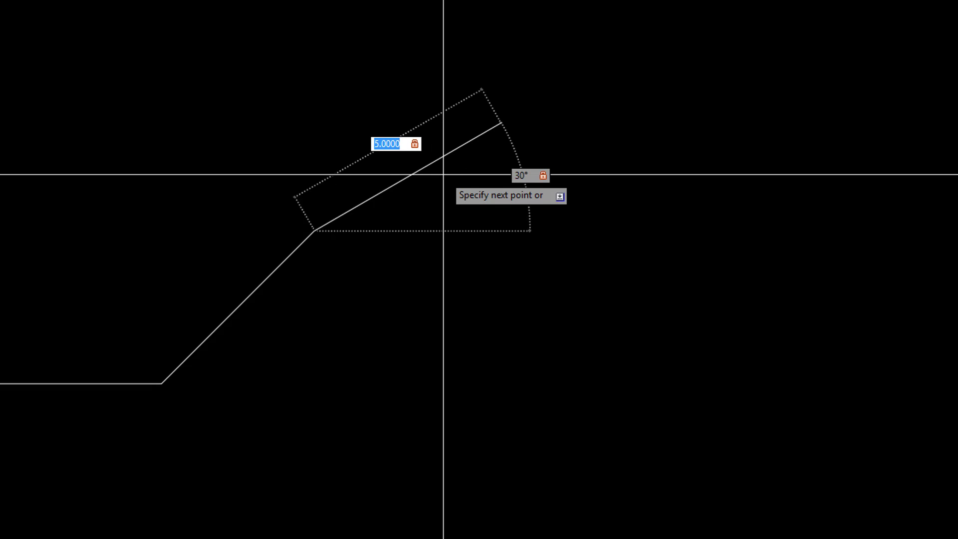
key(Return)
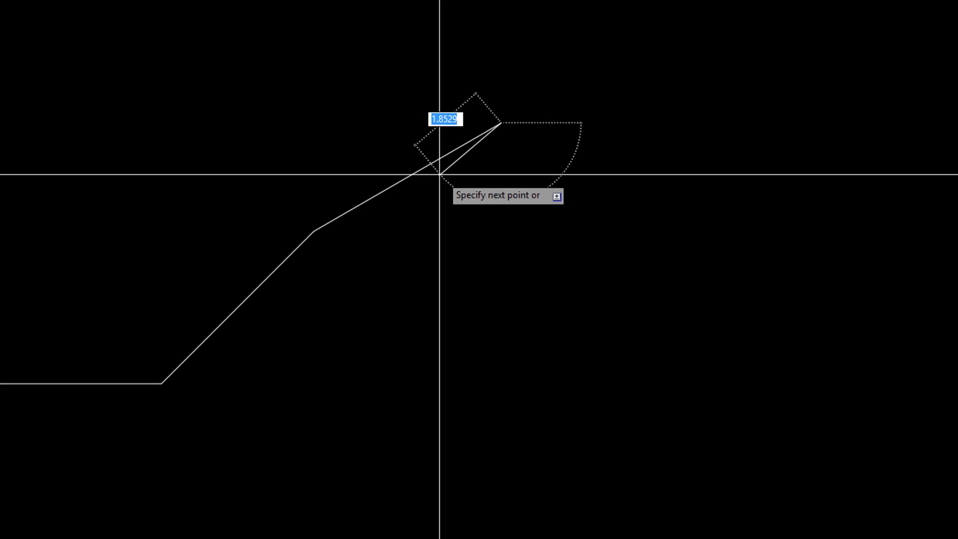
key(Escape)
key(Escape)
Step: Erase the three connected line segments beside the square with a crossing selection
click(445, 518)
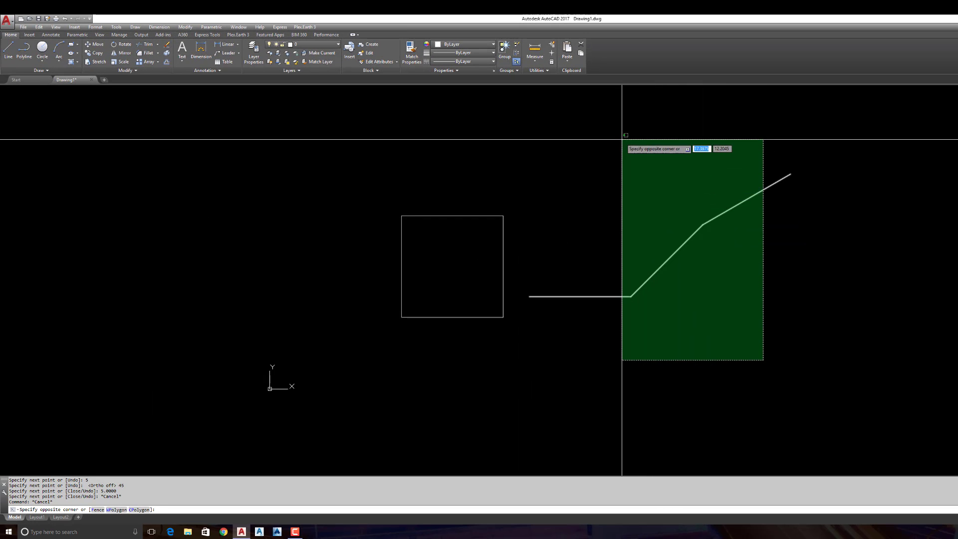
click(622, 139)
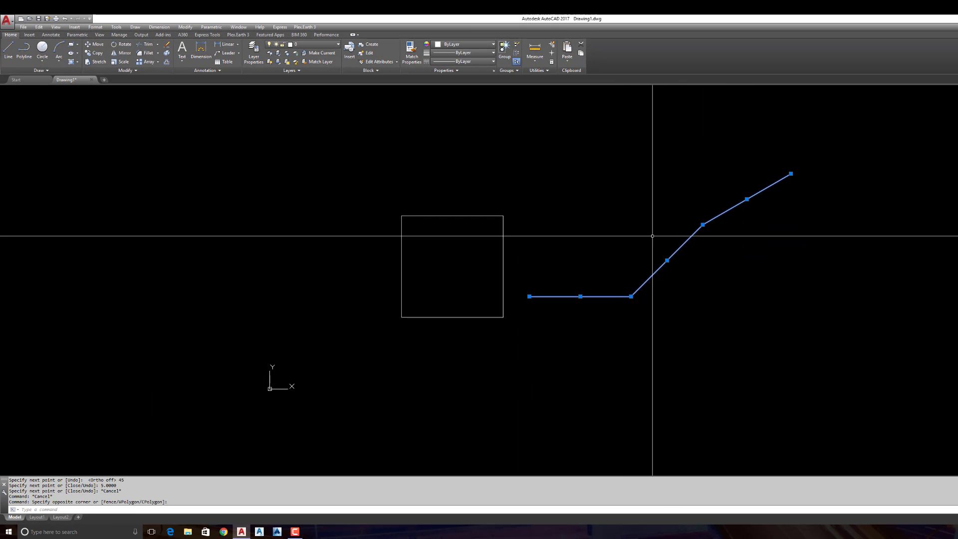
key(Delete)
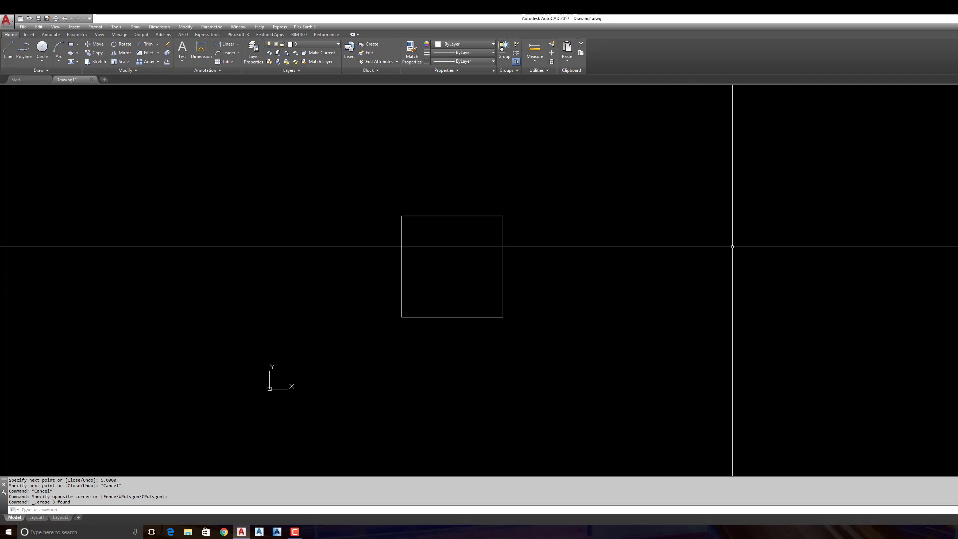
key(Escape)
key(Escape)
key(Escape)
Step: Draw a line right of the square with Ortho on, using the relative polar coordinate @5<45
text(l)
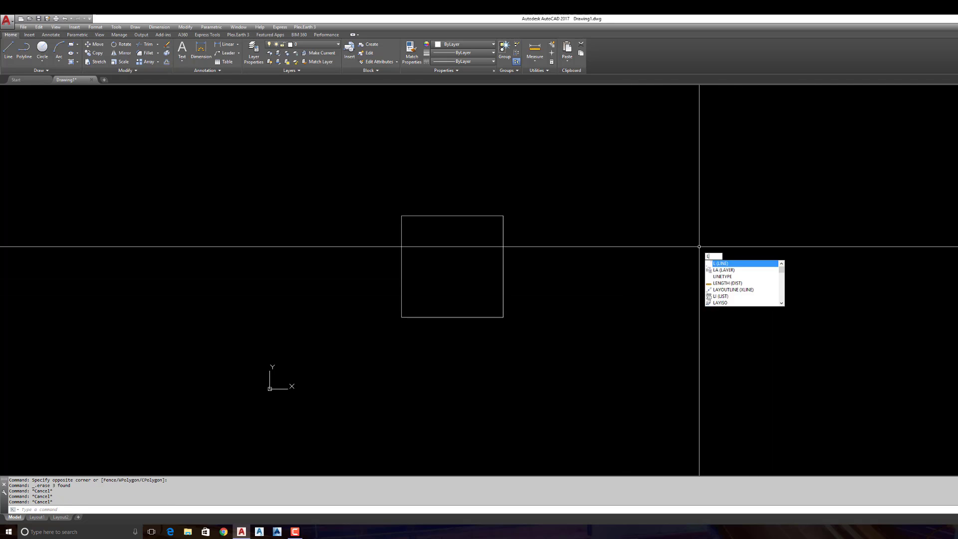
key(Return)
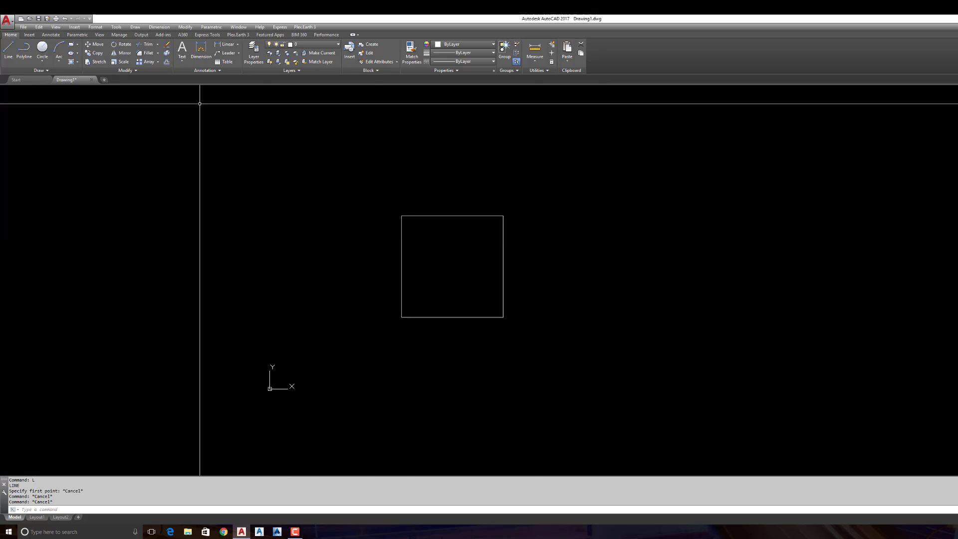
click(13, 49)
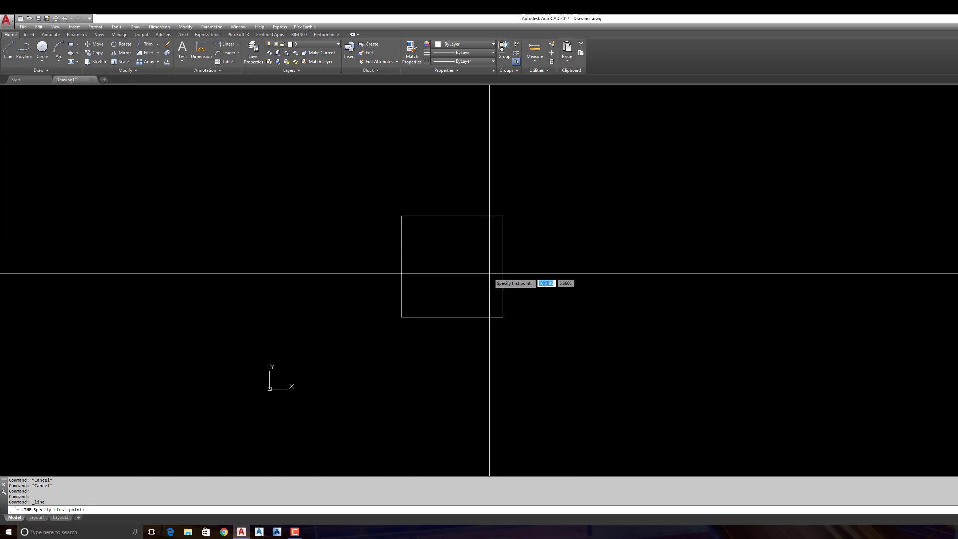
click(589, 289)
key(F8)
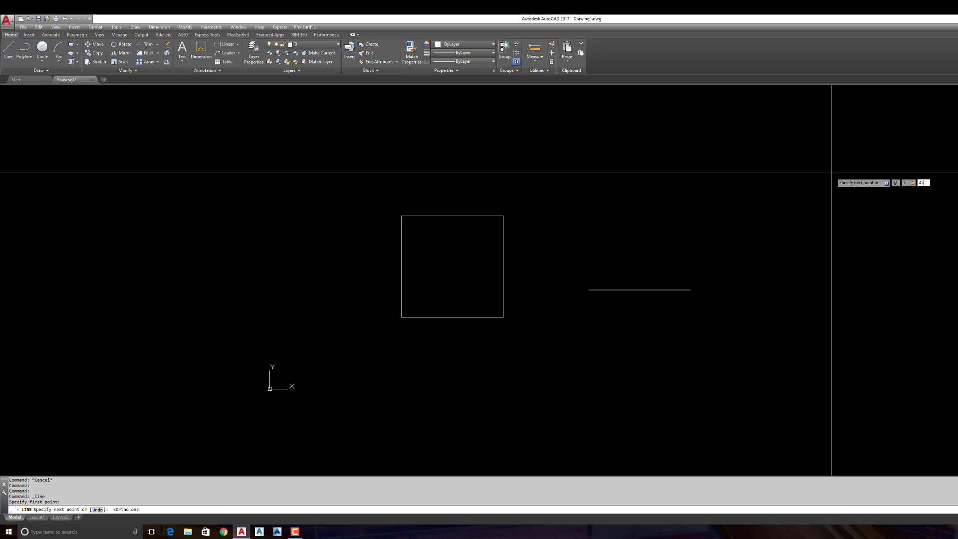
text(@5<45)
key(Return)
key(Escape)
Step: Erase the 45° line beside the square
click(713, 257)
click(608, 208)
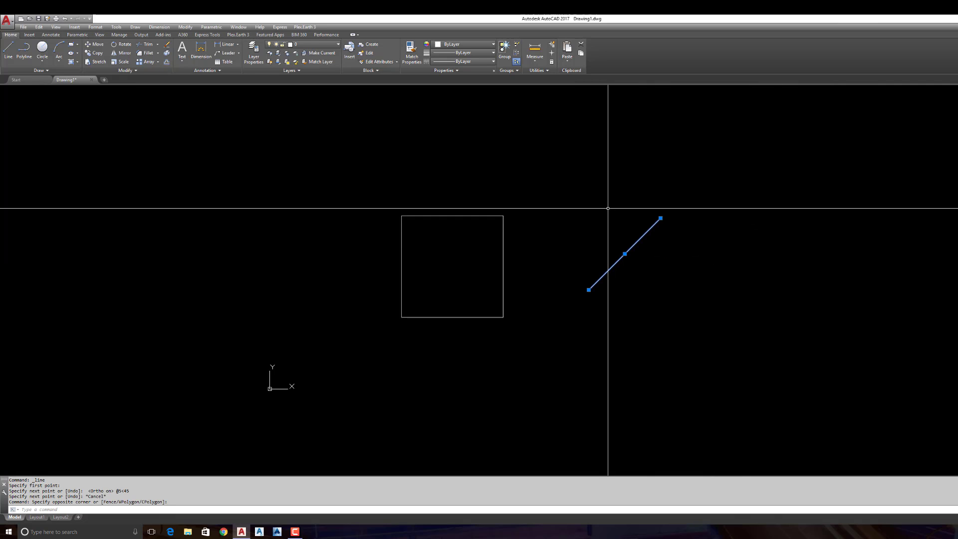
key(Delete)
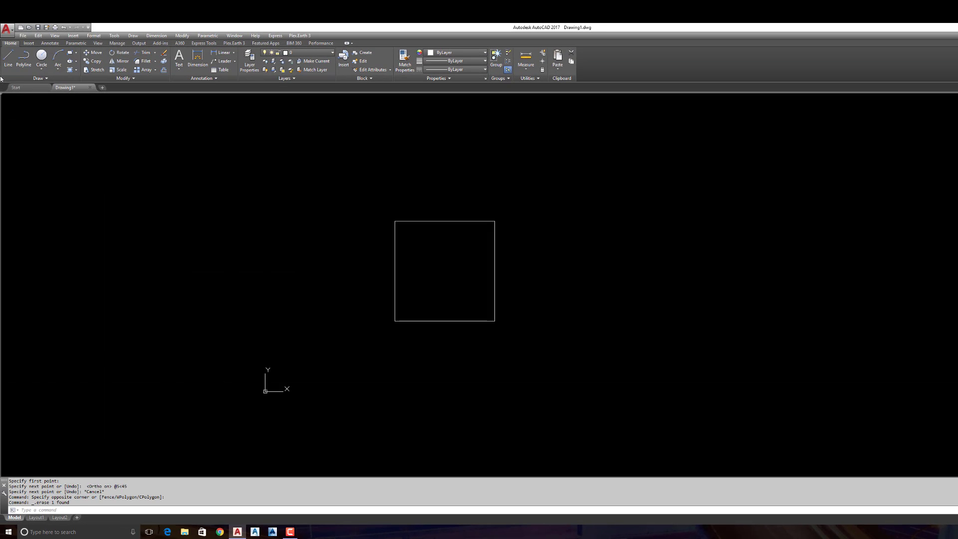
Step: Try starting a line snapped to the endpoint at the square's upper-right corner, and cancel it
click(8, 56)
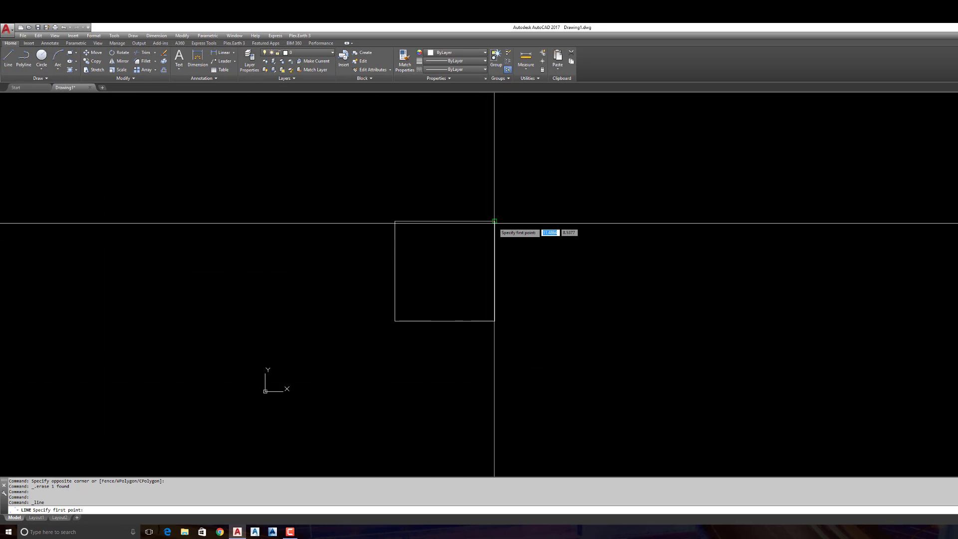
scroll(494, 221, up, 8)
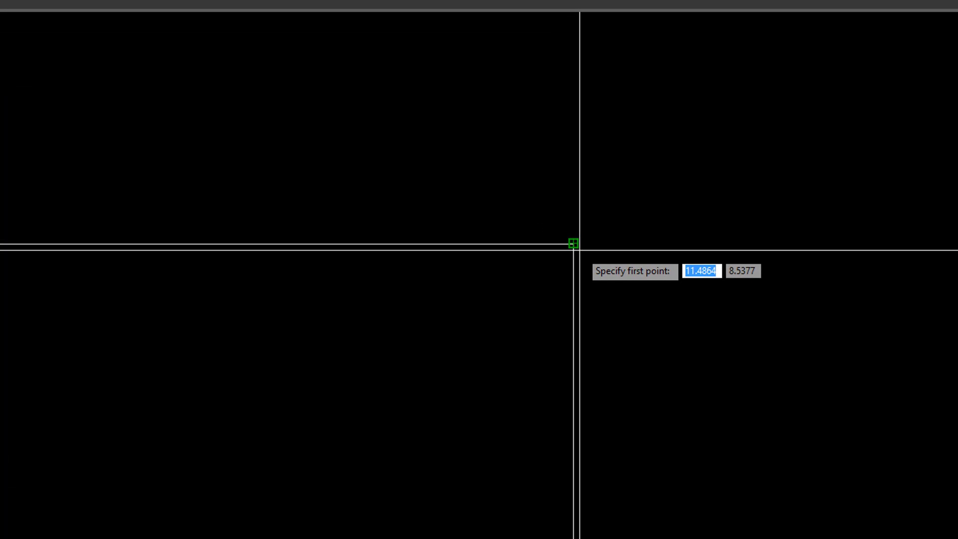
click(580, 250)
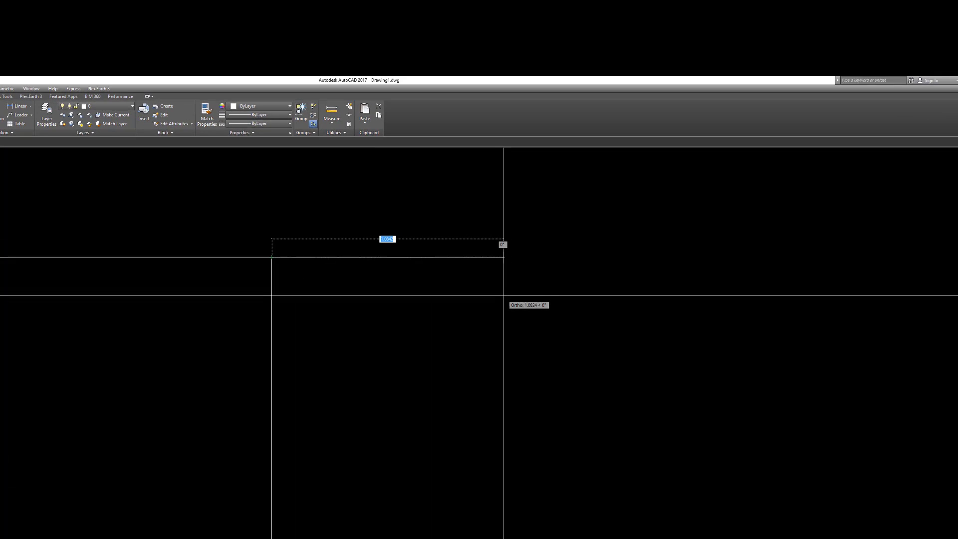
key(Escape)
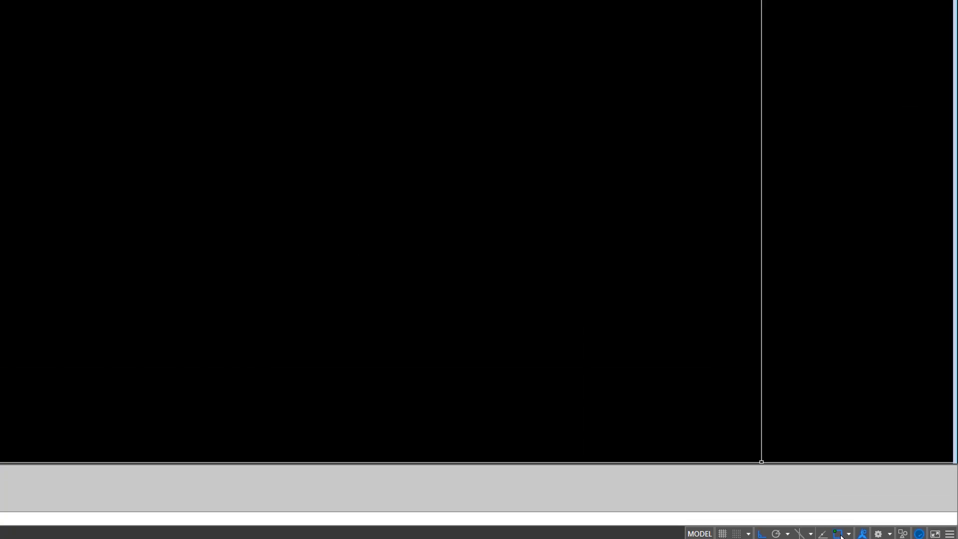
Step: Toggle object snap, leaving it on, and open the list of object snap modes
click(700, 483)
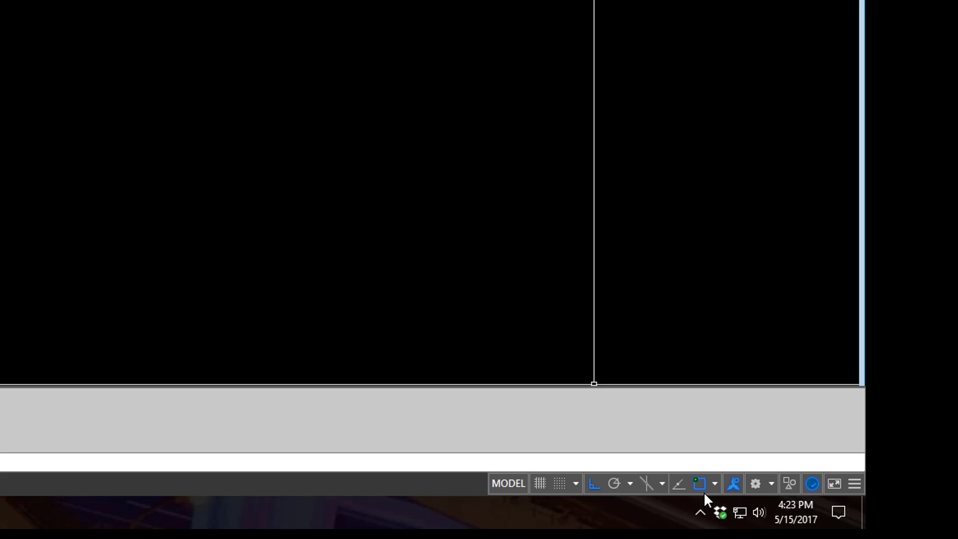
click(715, 482)
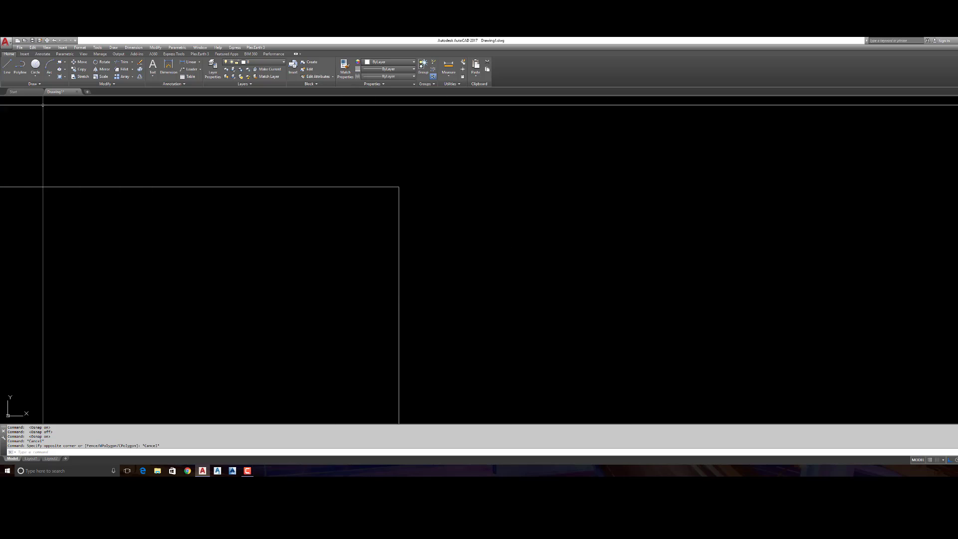
Step: Draw a short horizontal line outward from the square's upper-right corner, using a one-time Endpoint snap for its start
click(7, 65)
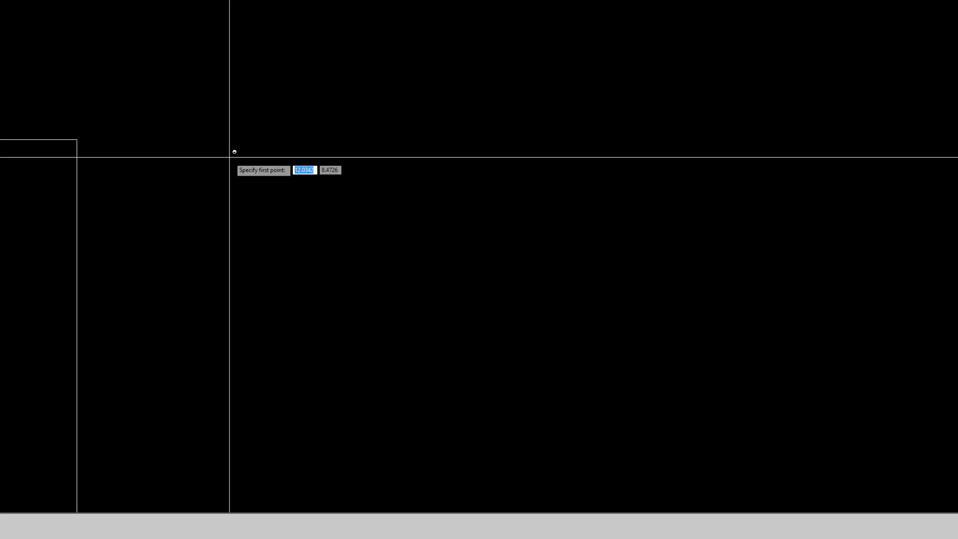
shift+right_click(229, 157)
click(248, 223)
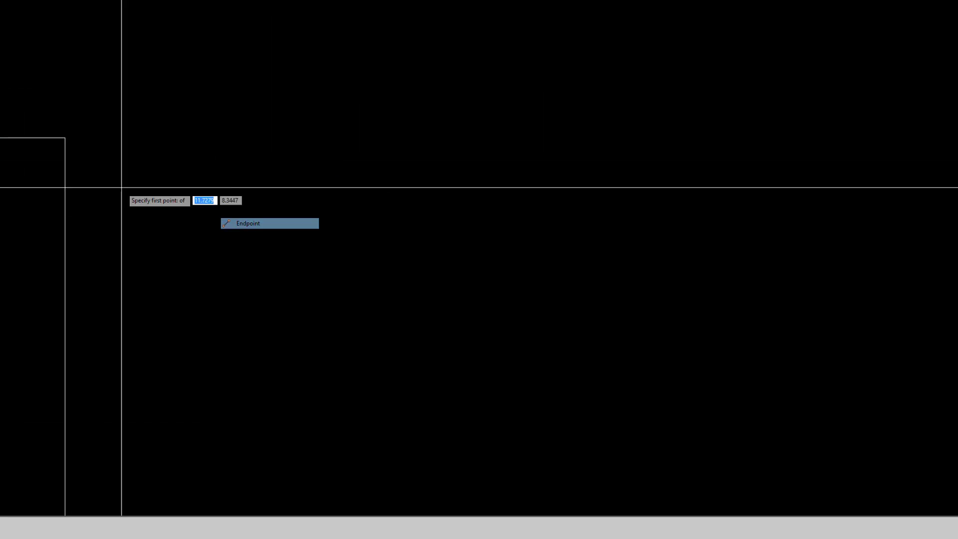
click(65, 138)
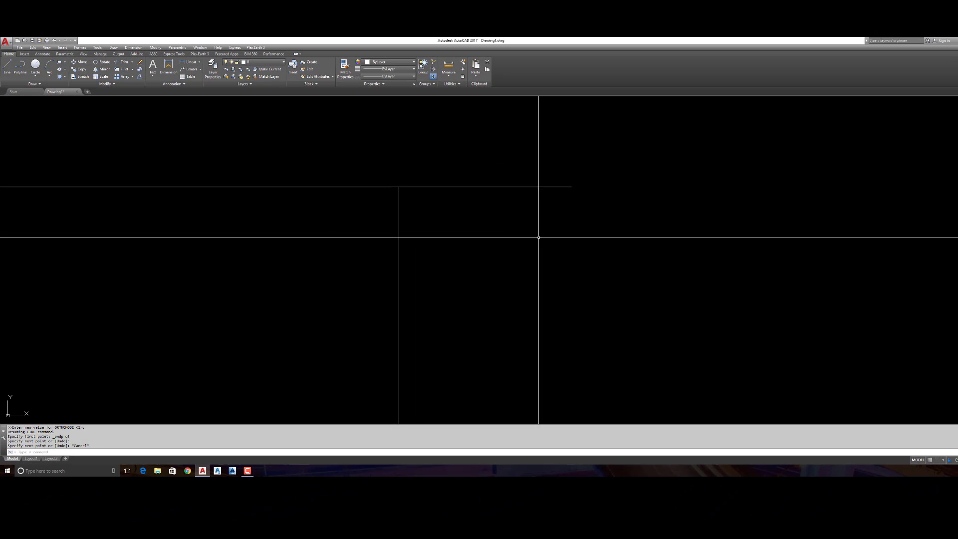
scroll(360, 234, down, 4)
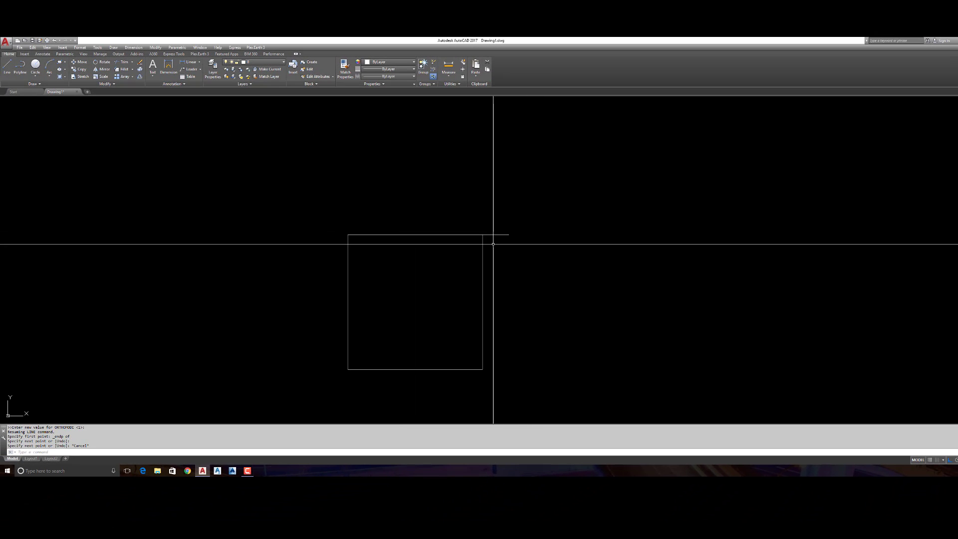
Step: Draw a diagonal from the square's upper-left corner to its lower-right corner, using one-time Endpoint snaps for both ends
click(7, 66)
shift+right_click(353, 192)
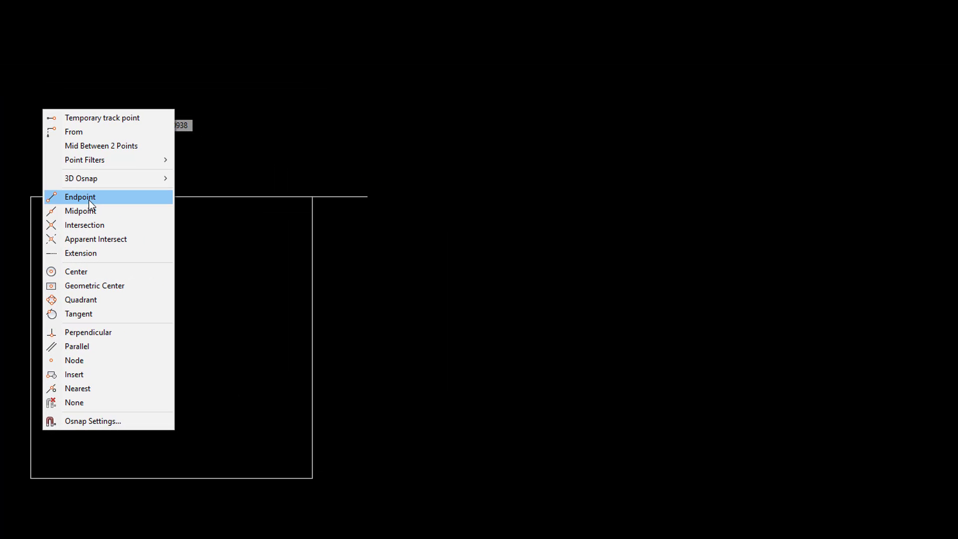
click(90, 200)
click(33, 197)
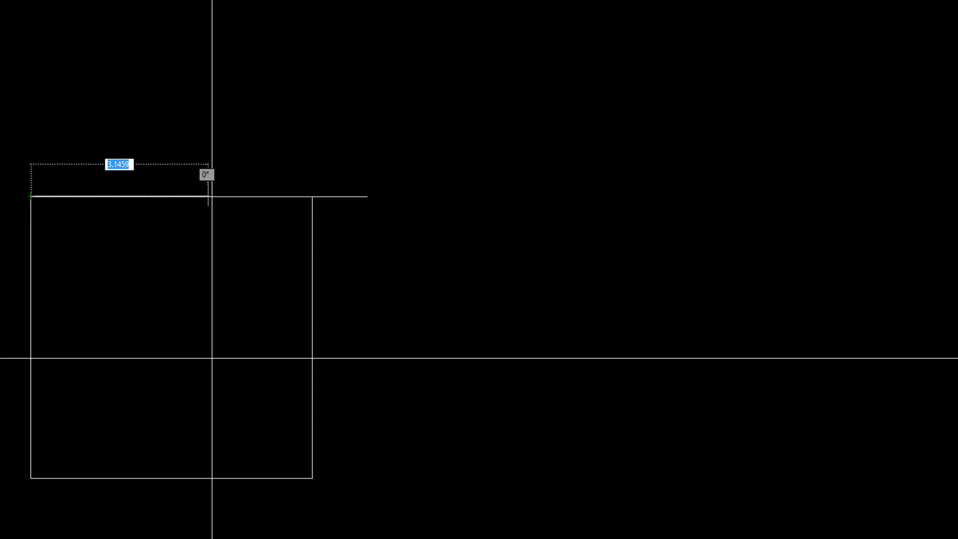
shift+right_click(235, 391)
click(269, 159)
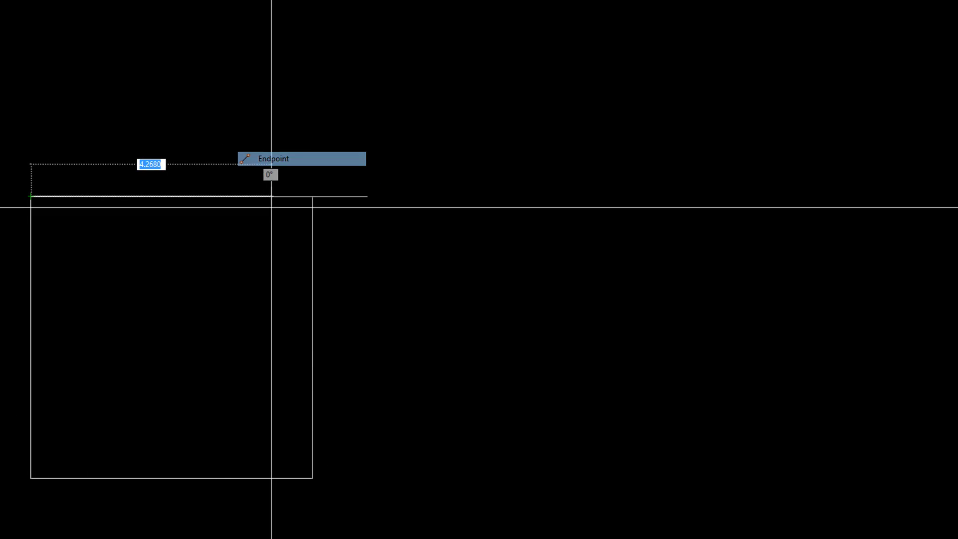
click(312, 469)
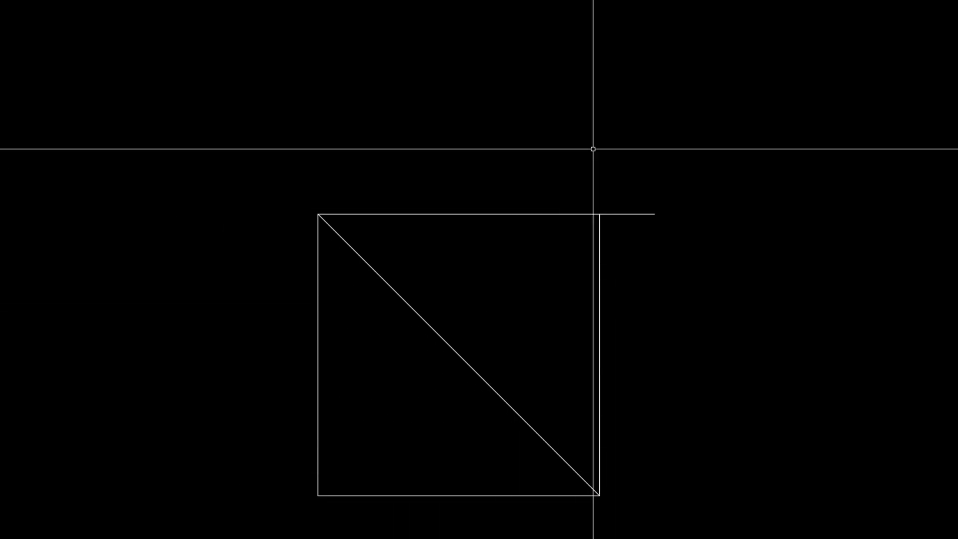
Step: Erase the square together with its diagonal and the short line extending from its corner
click(606, 131)
click(230, 512)
key(Delete)
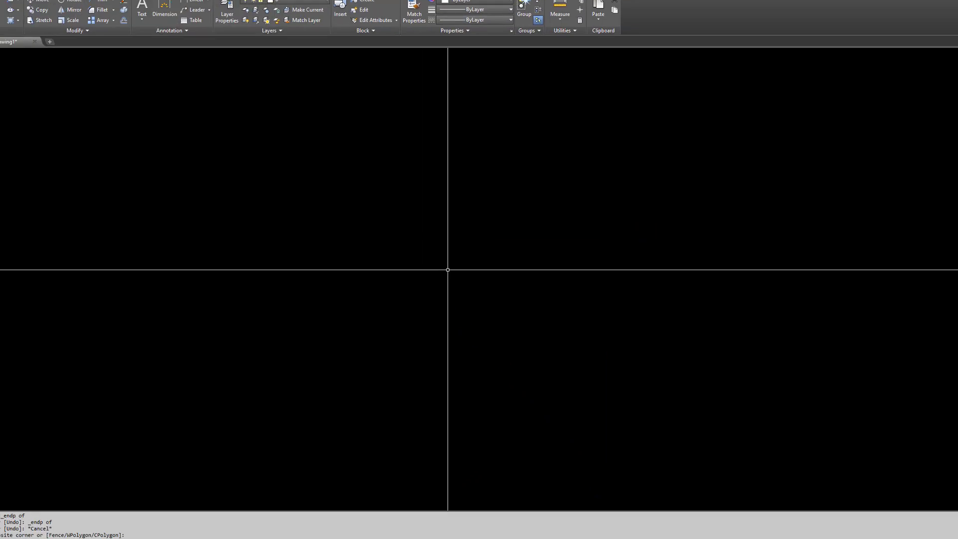
Step: Draw a horizontal line about 6.1 units long with Ortho on, and continue with a vertical line upward from its right end
text(l)
key(Return)
click(364, 280)
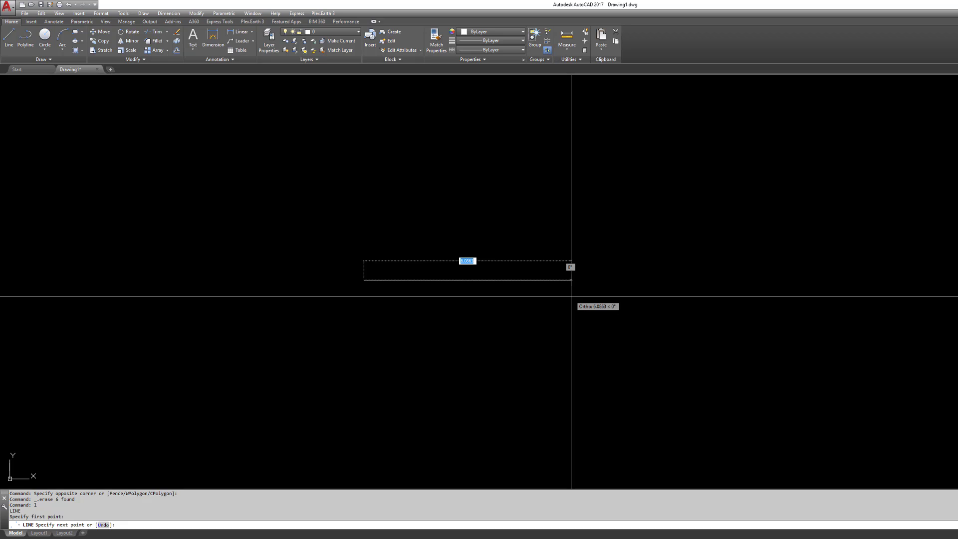
click(571, 296)
click(589, 174)
key(Escape)
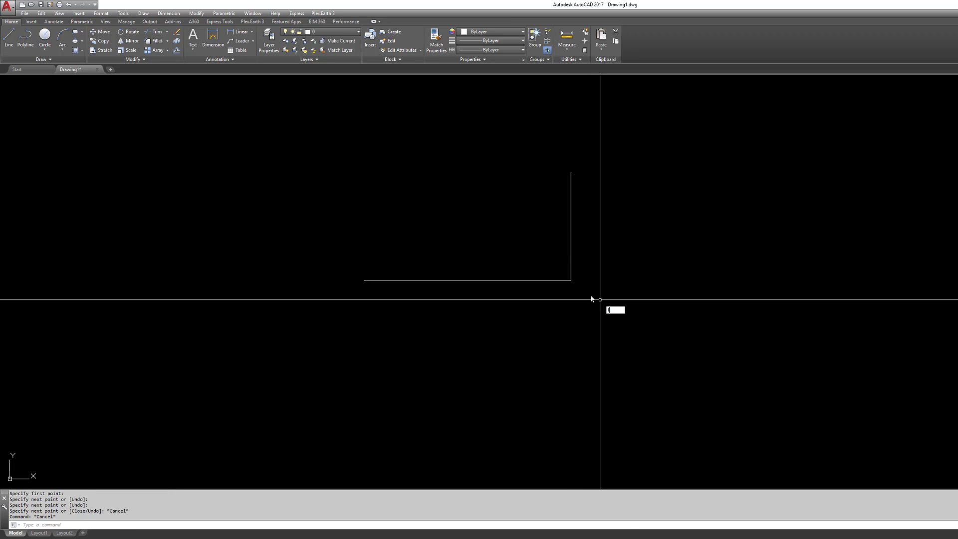
Step: Try starting a line at the corner where the two lines meet, using a one-time Endpoint snap, and cancel it
key(Return)
key(Escape)
key(Escape)
click(9, 38)
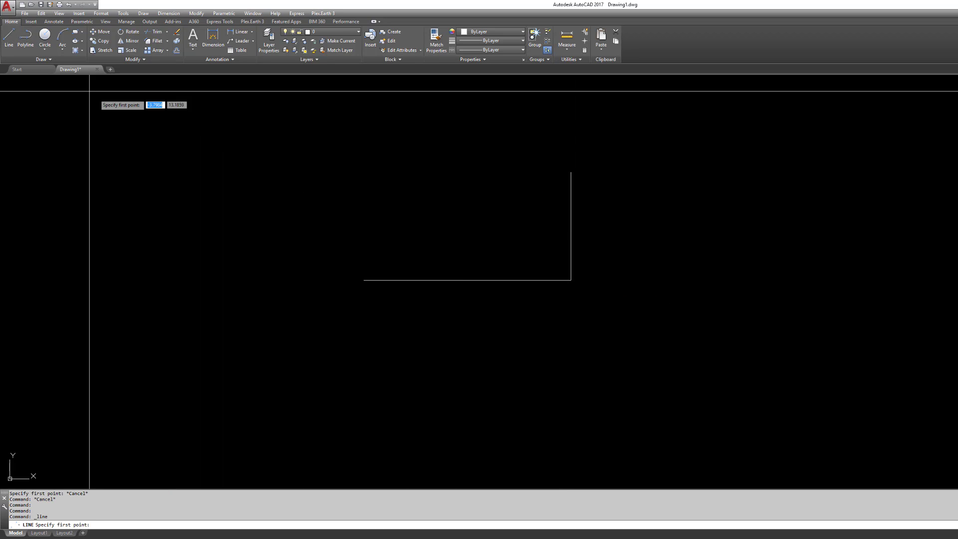
shift+right_click(651, 351)
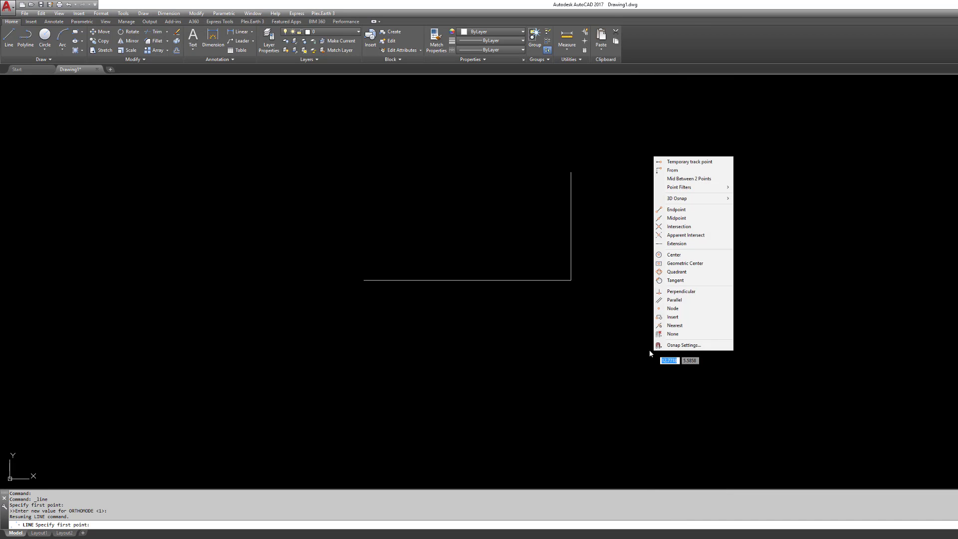
click(677, 210)
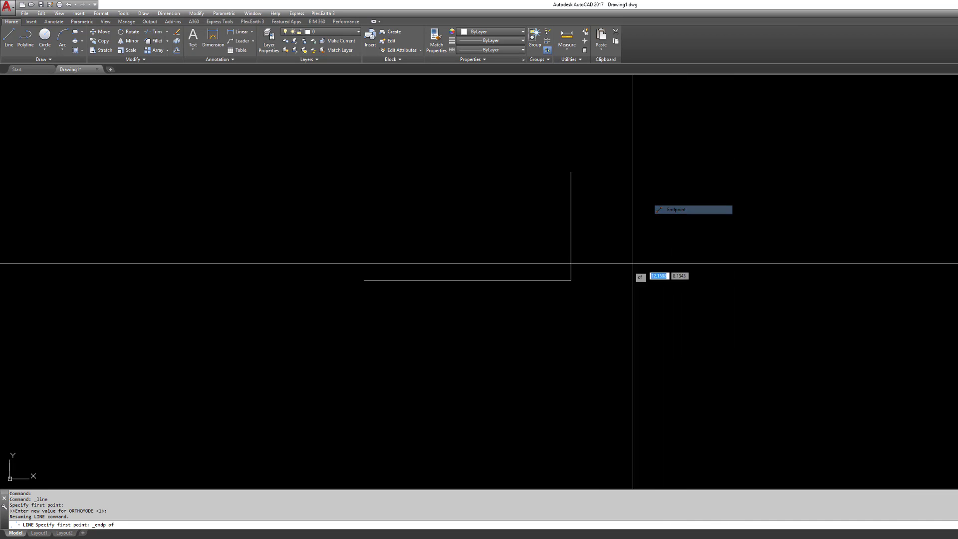
click(572, 280)
key(Escape)
key(Escape)
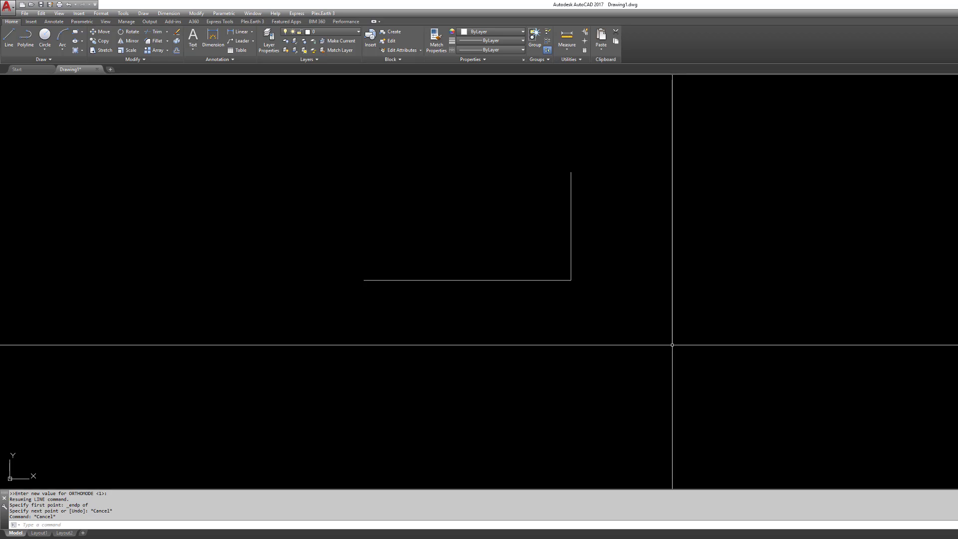
key(Escape)
key(Escape)
key(Escape)
key(Escape)
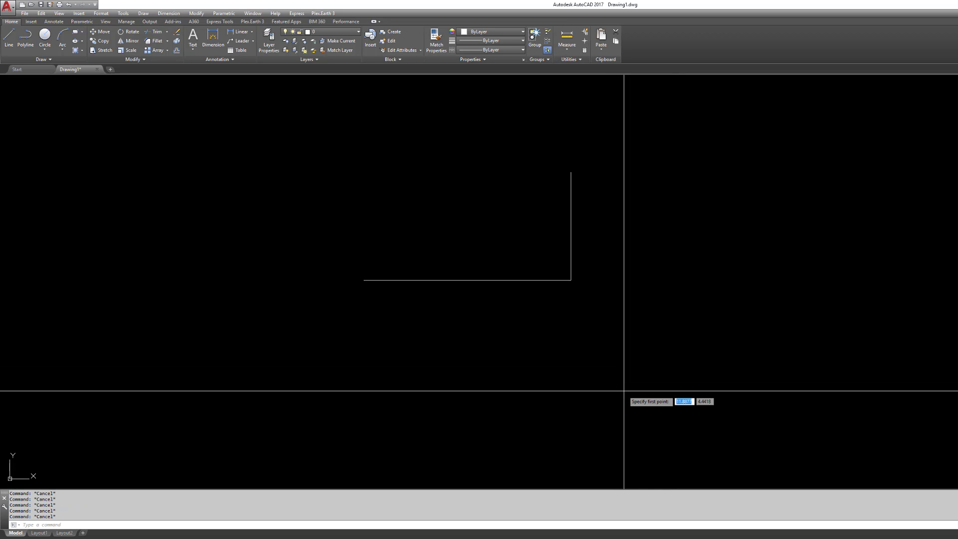
Step: Draw a 5-unit square to the lower right of the two lines, entering 5 for each side and closing the last one
text(l)
key(Return)
click(623, 404)
text(5)
key(Return)
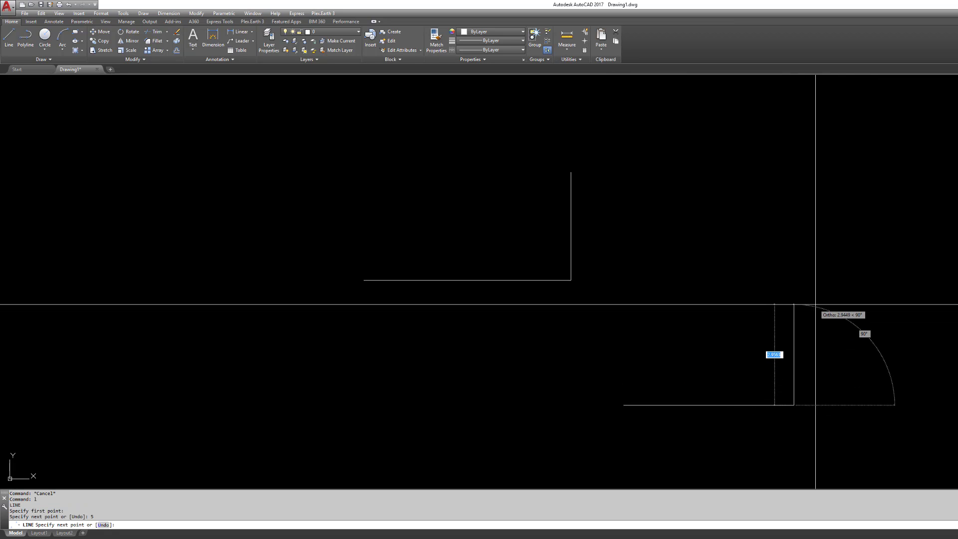
text(5)
key(Return)
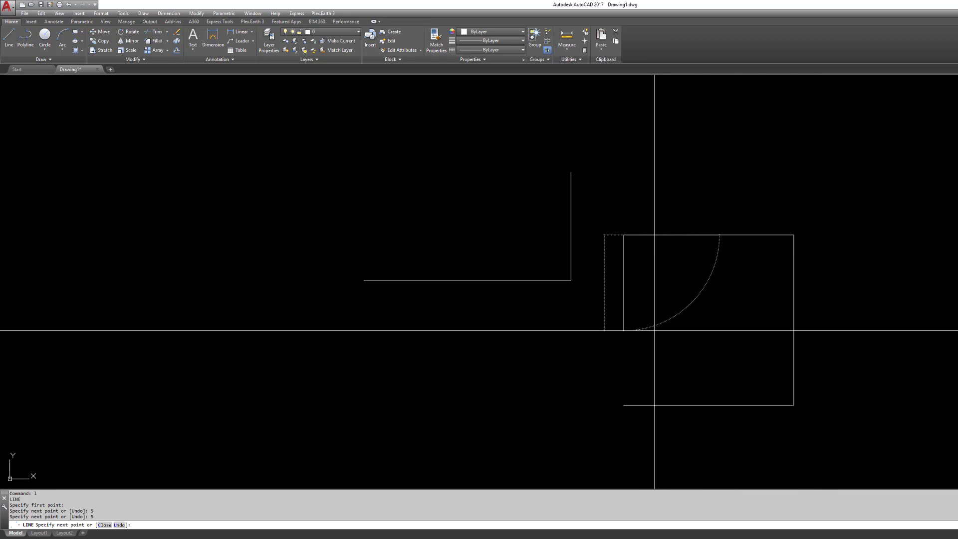
key(Return)
key(Escape)
key(Escape)
key(Escape)
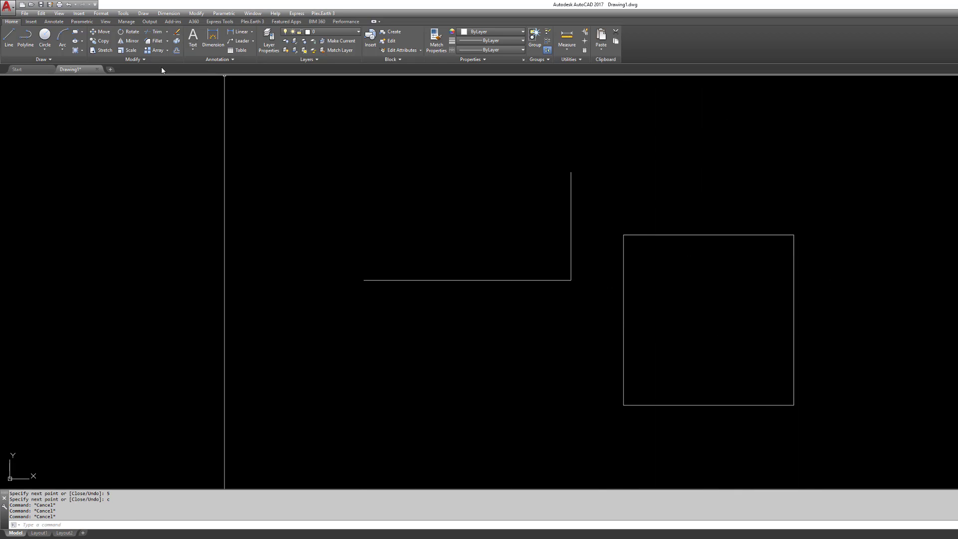
click(7, 41)
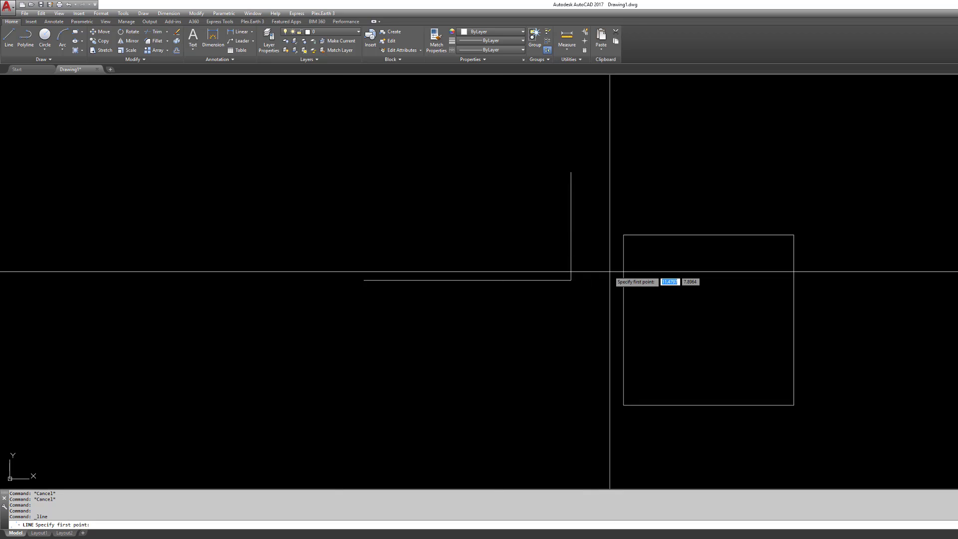
shift+right_click(632, 227)
click(668, 282)
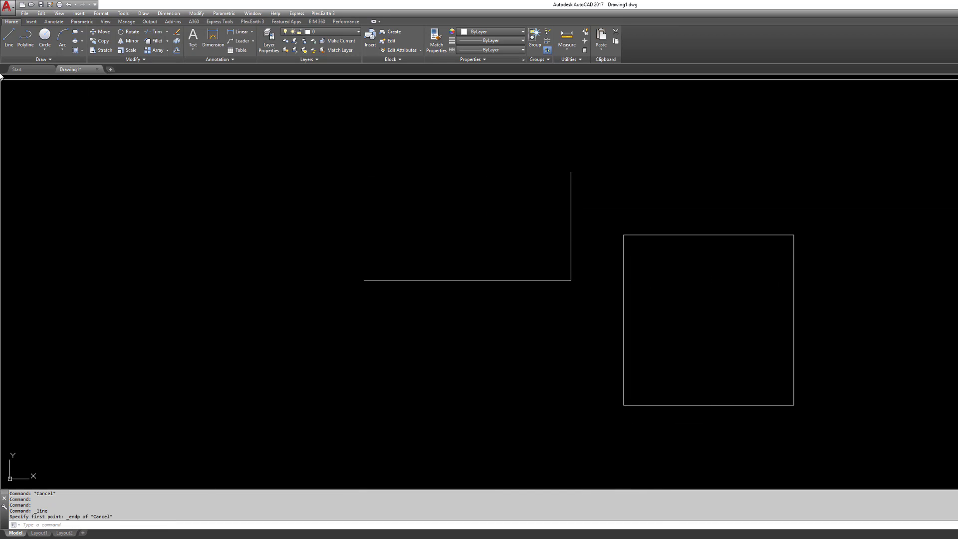
key(Escape)
Step: Start a line at the square's upper-left corner with a one-time Endpoint snap, and choose Endpoint again for its next point
shift+right_click(611, 213)
click(638, 265)
click(624, 235)
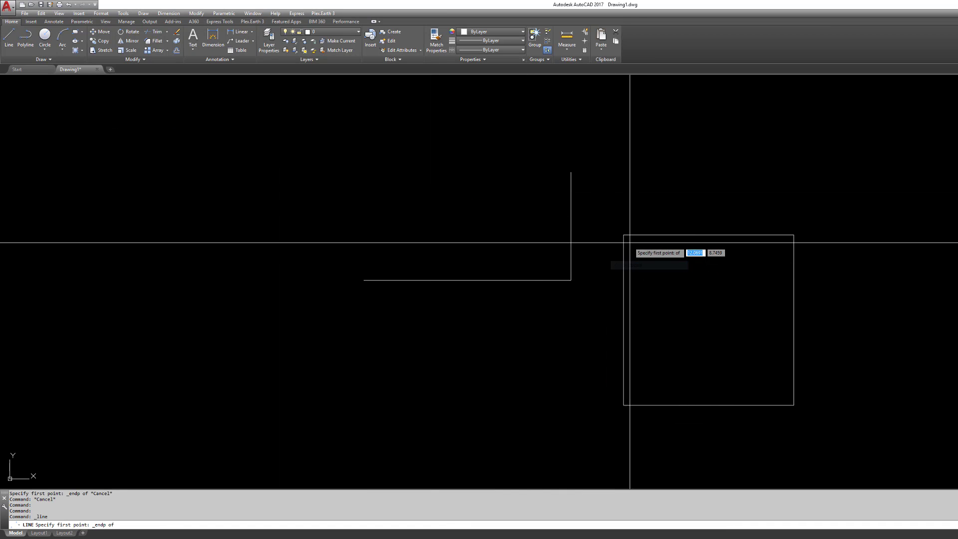
shift+right_click(694, 297)
click(717, 349)
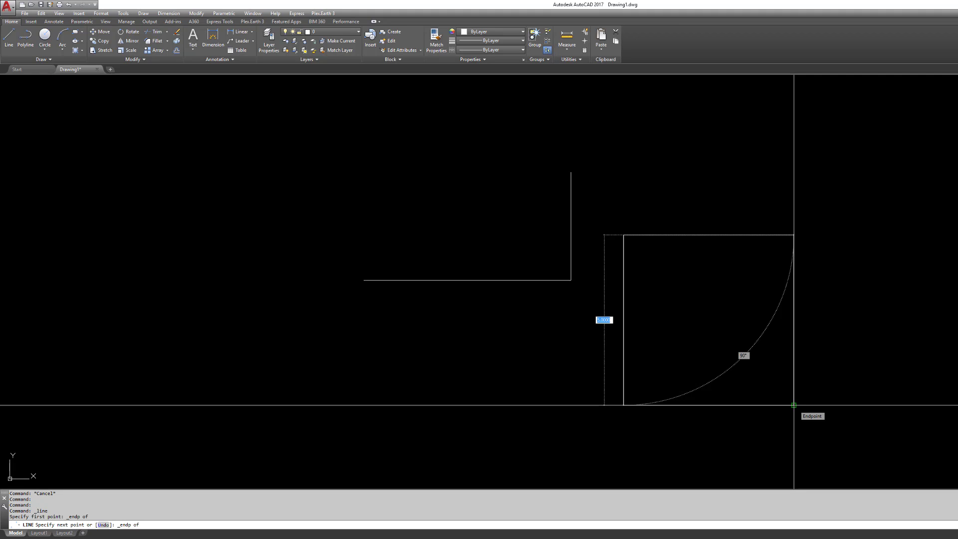
Step: Toggle Ortho mode off and on repeatedly, leaving it on, and end the diagonal at the endpoint of the square's lower-right corner
key(F8)
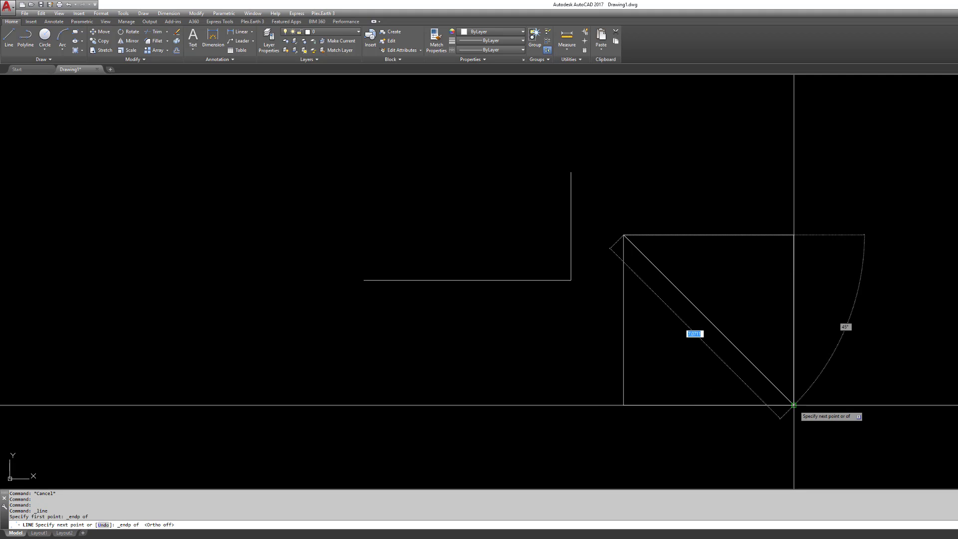
key(F8)
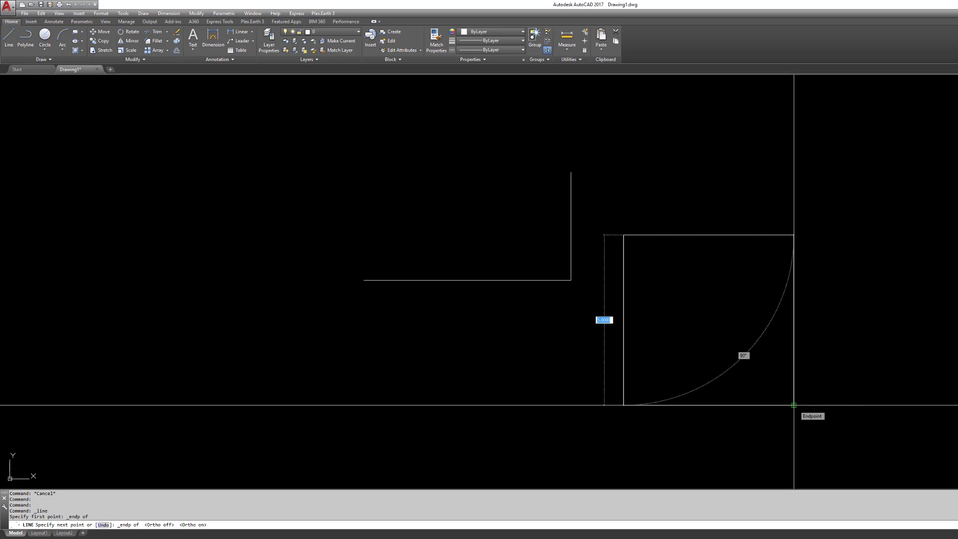
key(F8)
key(F8)
key(F8)
key(F8)
key(F8)
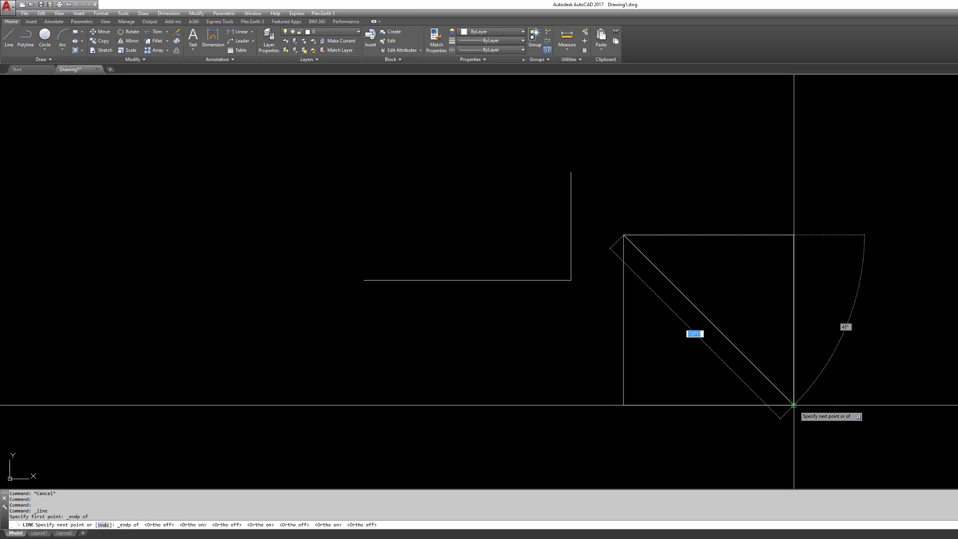
key(F8)
click(794, 405)
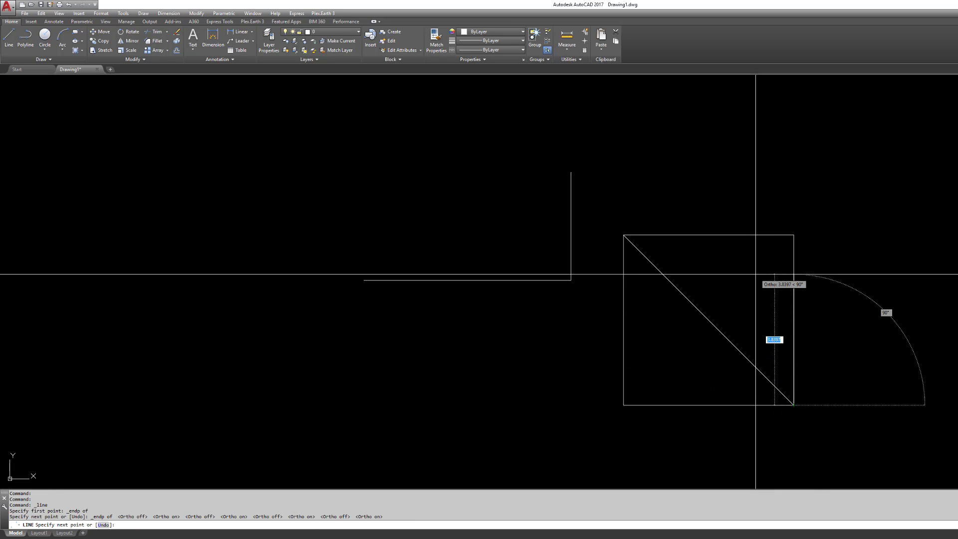
key(Escape)
key(Escape)
Step: Draw a line from the square's upper-right corner to the diagonal's midpoint, using one-time Endpoint and Midpoint snaps
text(l)
key(Return)
shift+right_click(776, 243)
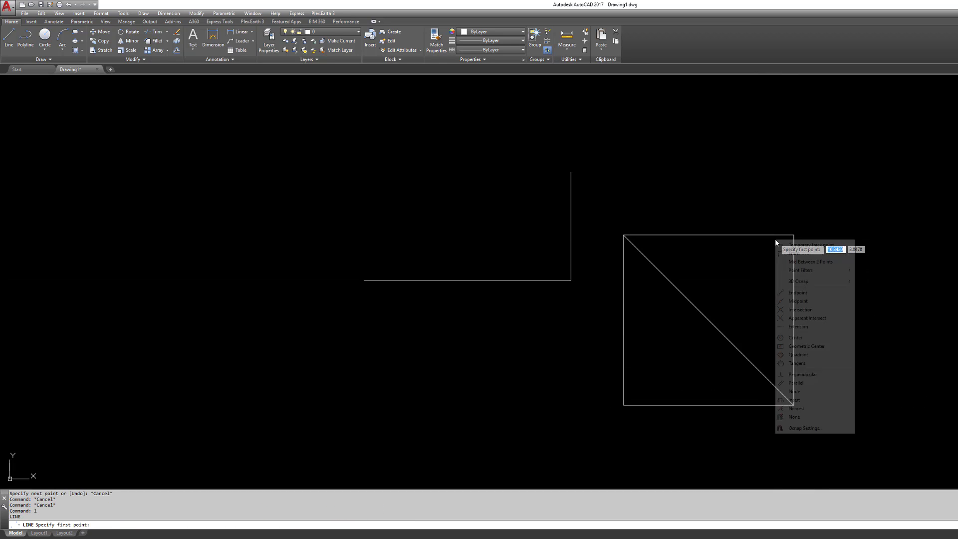
click(797, 292)
click(792, 235)
shift+right_click(733, 299)
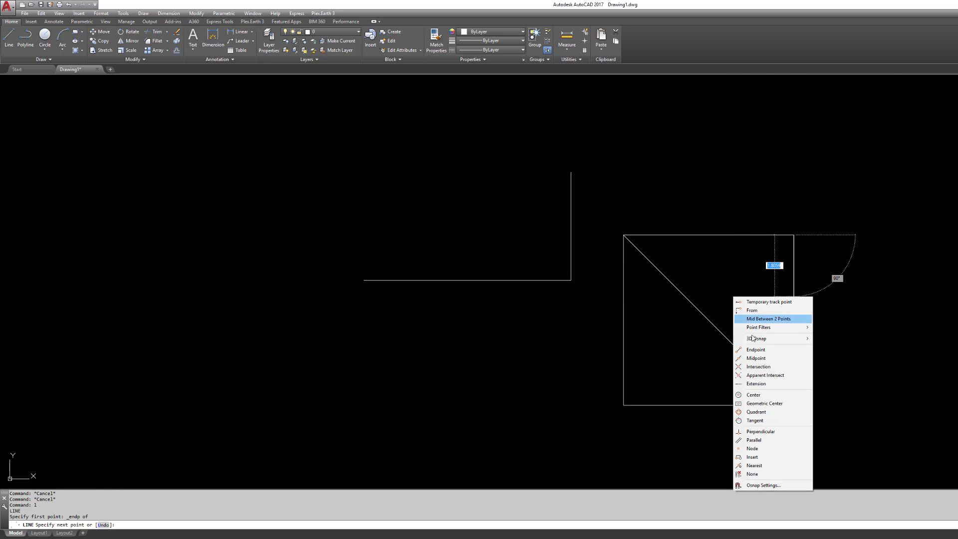
click(756, 358)
click(713, 322)
key(Escape)
key(Escape)
key(Escape)
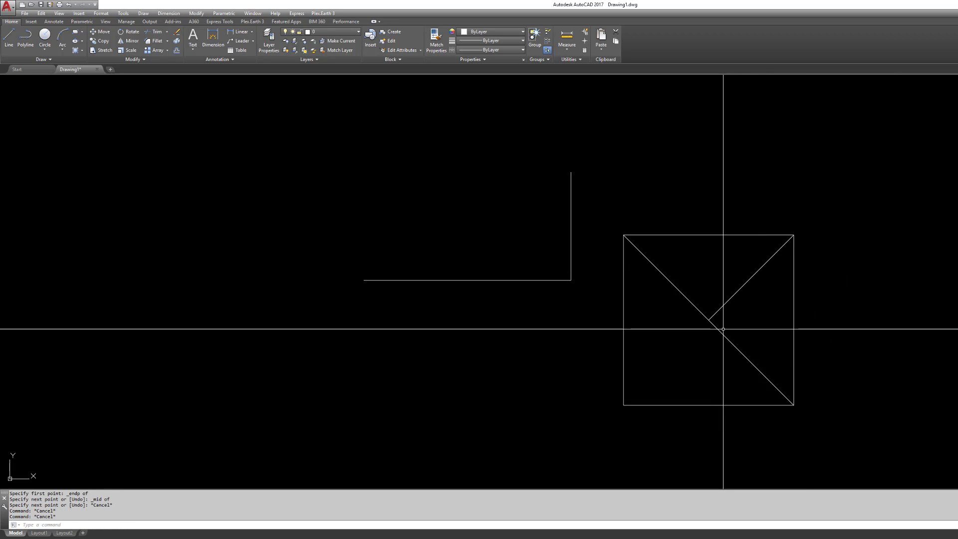
Step: Draw two separate horizontal lines, one above the other, in the space above the square
text(l)
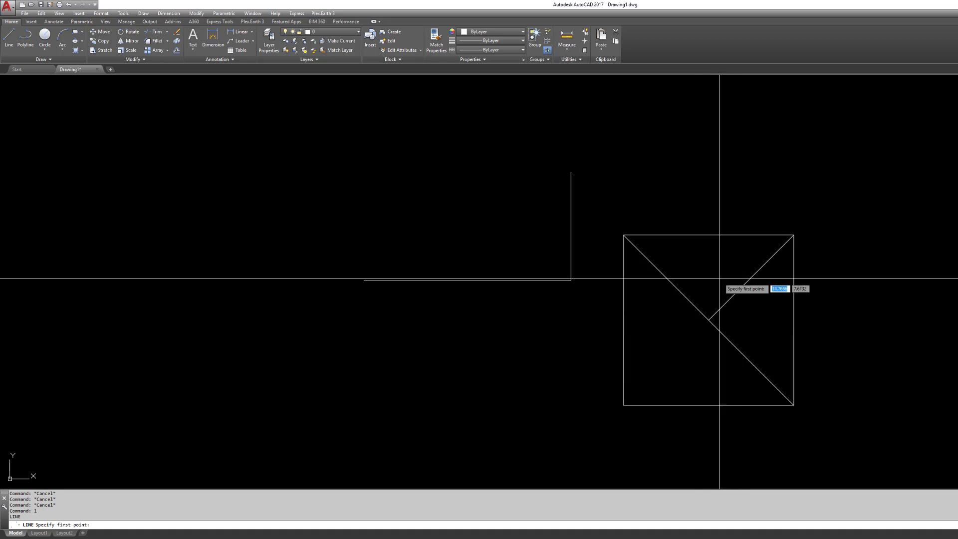
key(Return)
click(660, 198)
click(843, 199)
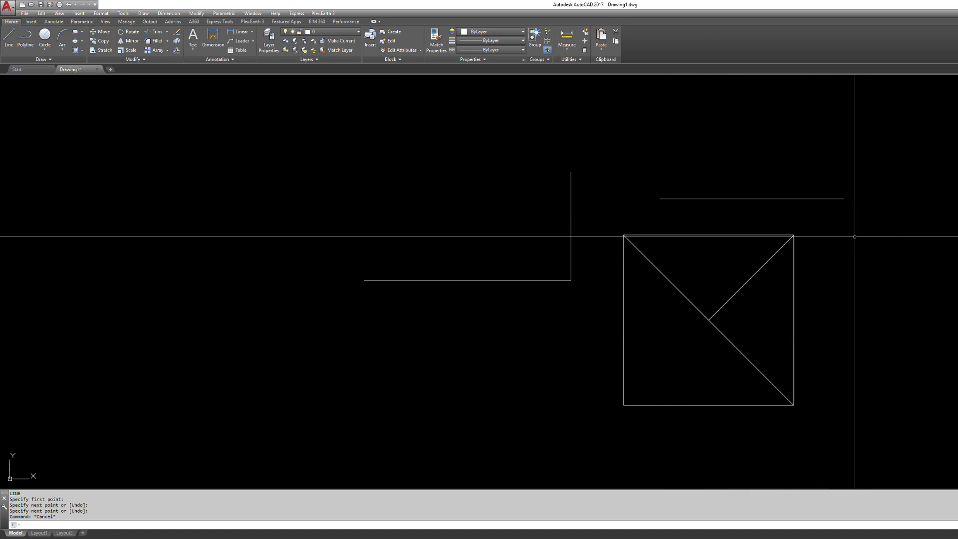
text(l)
key(Return)
click(680, 160)
click(843, 160)
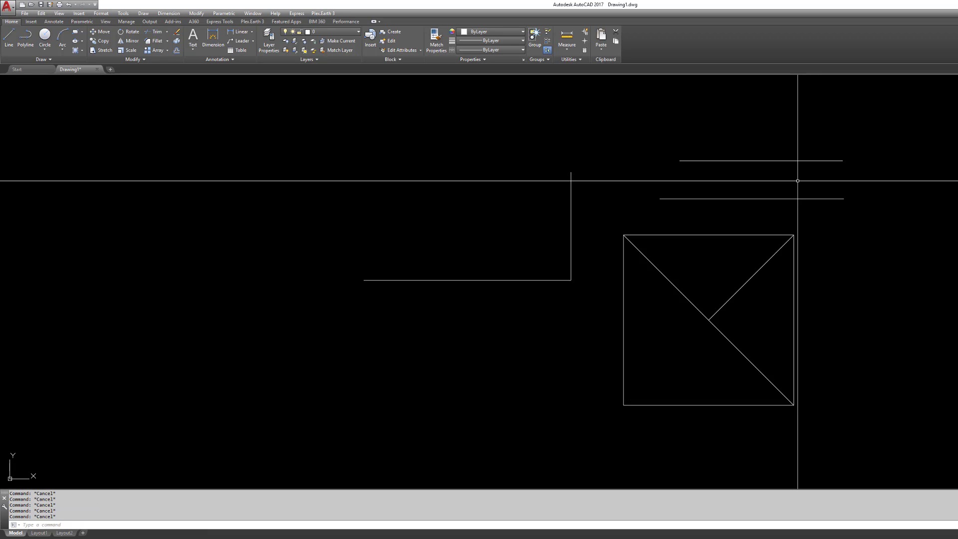
Step: Erase the two horizontal lines above the square
click(867, 96)
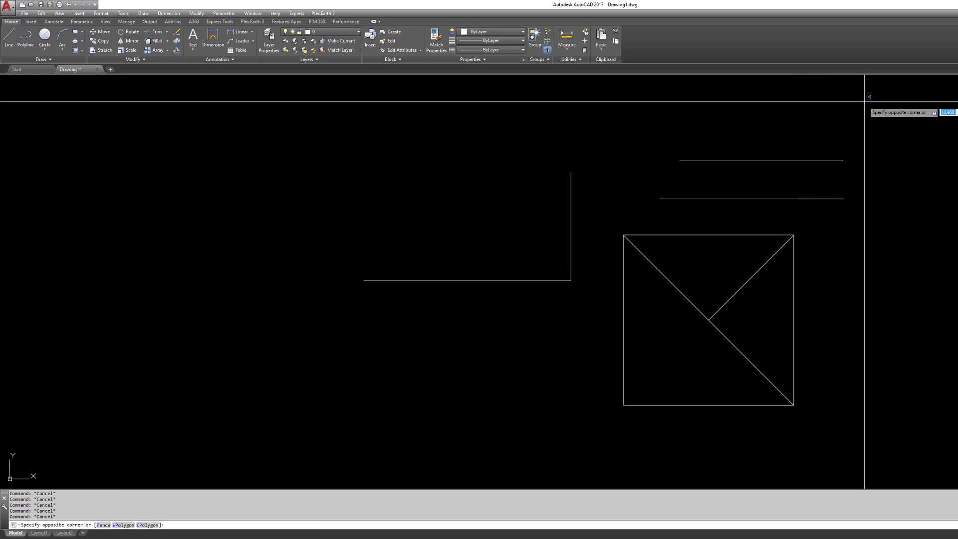
click(845, 214)
key(Delete)
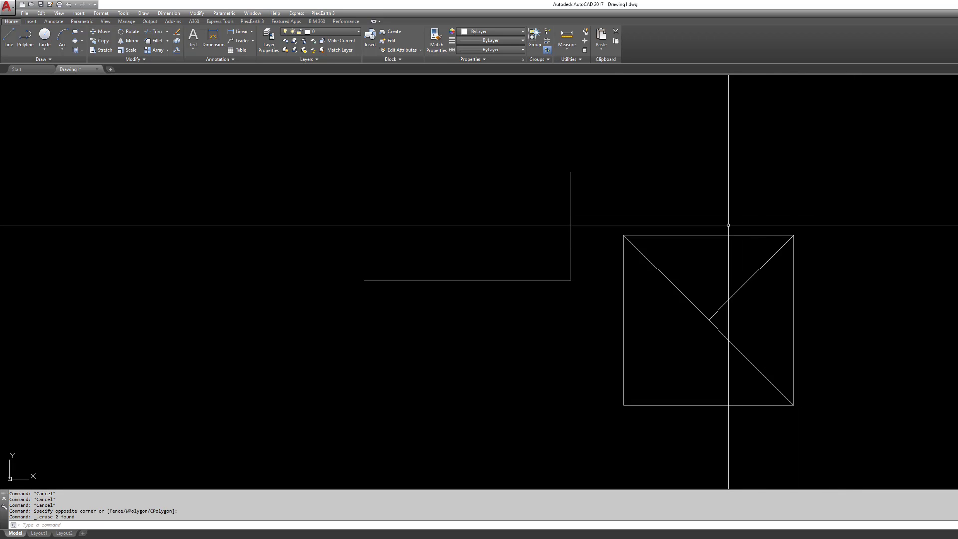
Step: Erase the diagonal and the line ending at its midpoint inside the square
key(Escape)
key(Escape)
key(Escape)
click(738, 266)
click(693, 345)
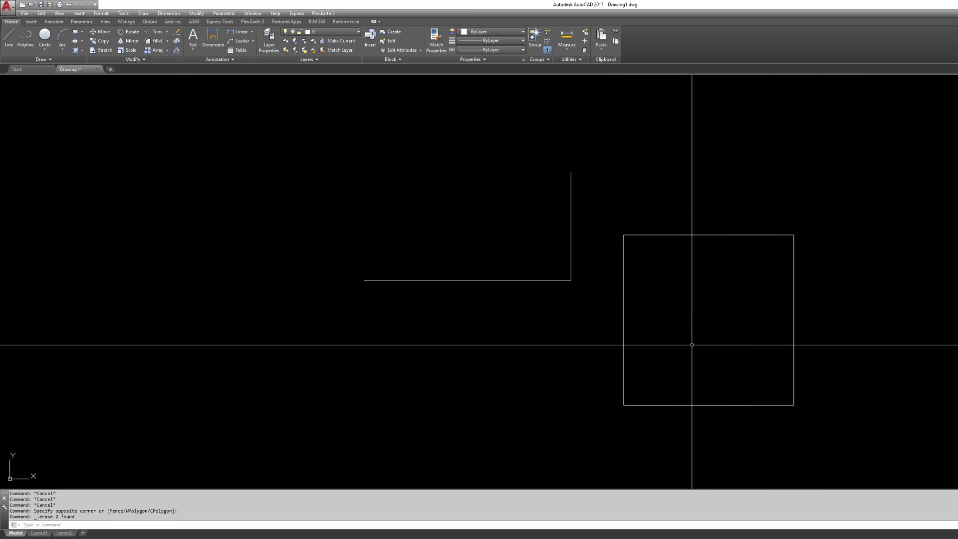
key(Escape)
key(Escape)
Step: Draw the square's diagonal from its upper-left to its lower-right corner, using a one-time Endpoint snap for each end
text(l)
key(Return)
shift+right_click(654, 231)
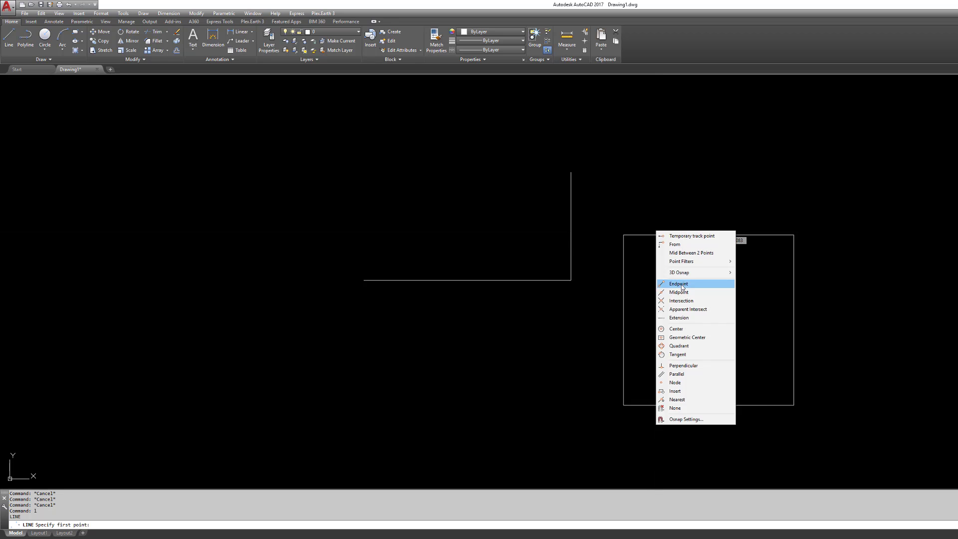
click(678, 283)
click(624, 235)
shift+right_click(711, 314)
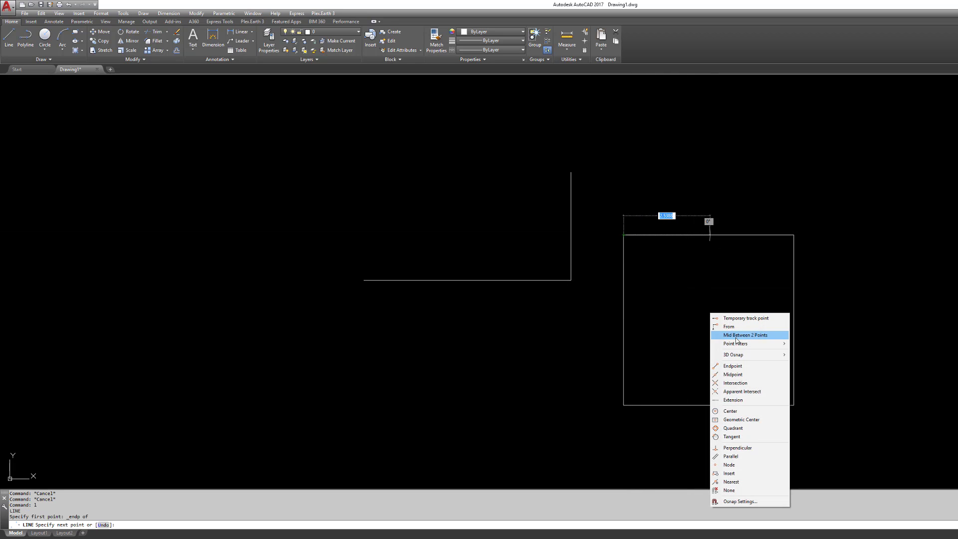
click(742, 369)
click(766, 383)
key(Escape)
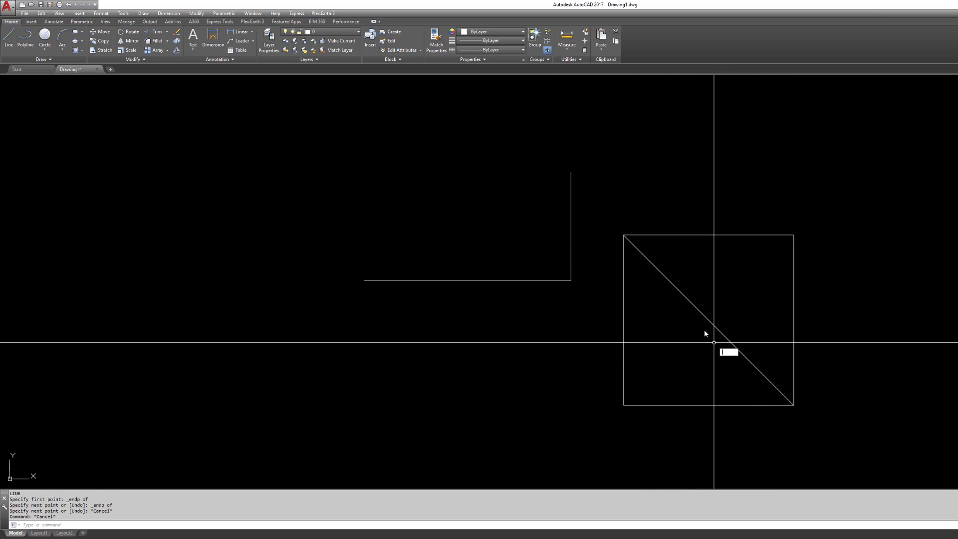
Step: Draw a line from the diagonal's midpoint perpendicular to the square's upper edge, using one-time Midpoint and Perpendicular snaps
text(l)
key(Return)
shift+right_click(689, 299)
click(711, 359)
click(714, 322)
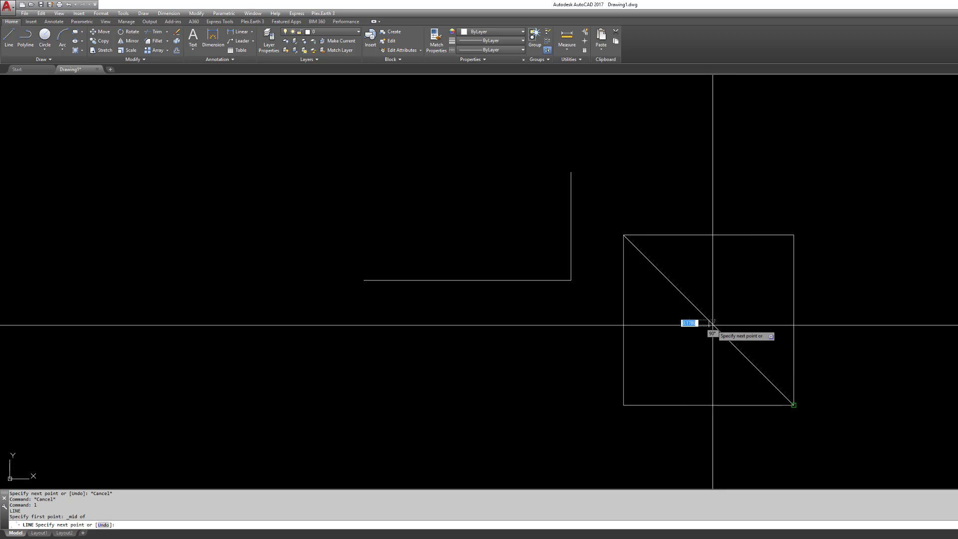
shift+right_click(710, 246)
click(749, 381)
click(711, 235)
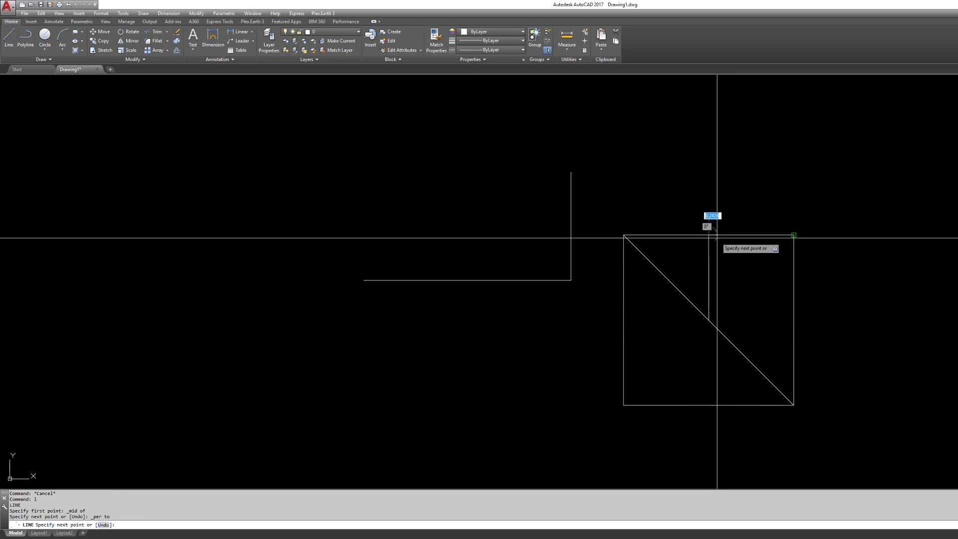
key(Escape)
key(Escape)
Step: Erase the diagonal and the short vertical line inside the square
click(726, 273)
click(712, 316)
click(728, 286)
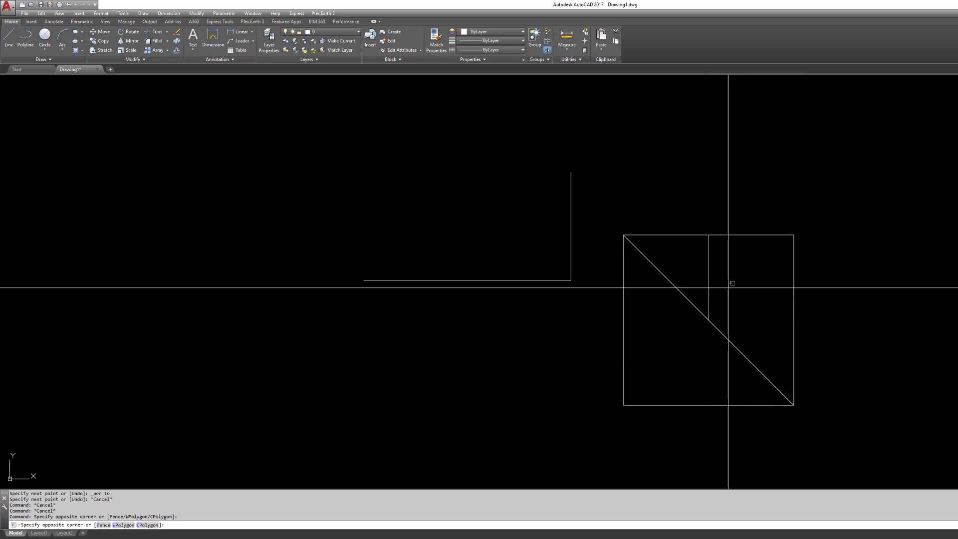
click(697, 359)
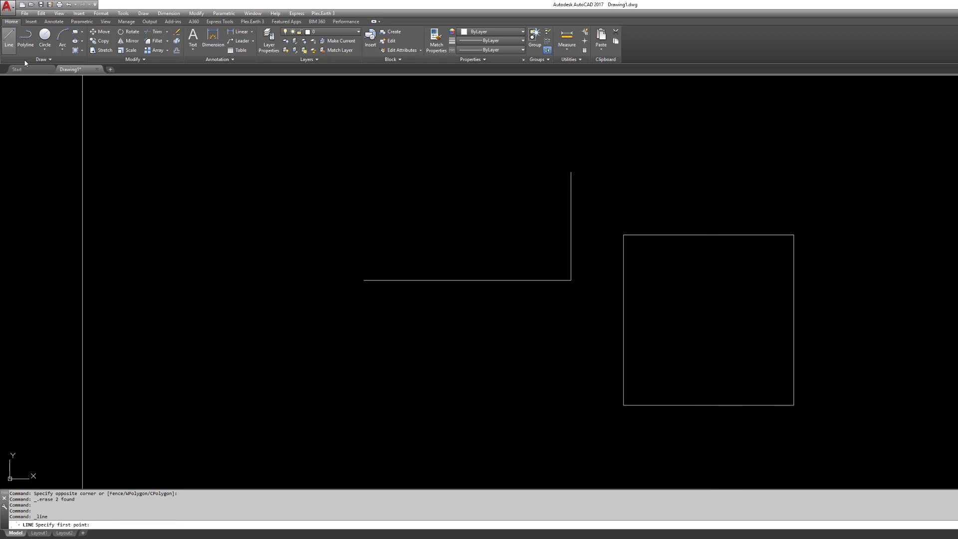
Step: Draw a vertical line between the midpoints of the square's upper and lower edges with one-time Midpoint snaps, and erase it
shift+right_click(774, 263)
click(798, 320)
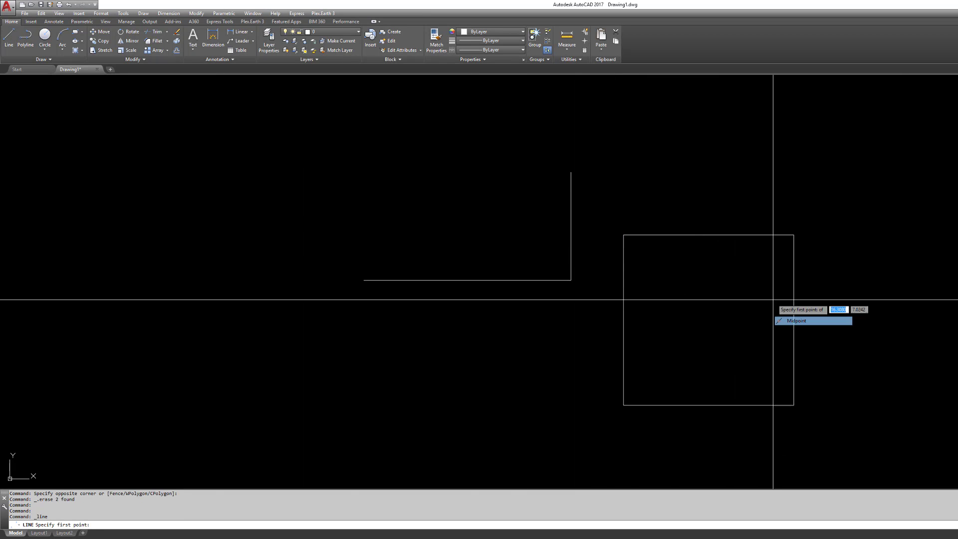
click(709, 235)
shift+right_click(742, 330)
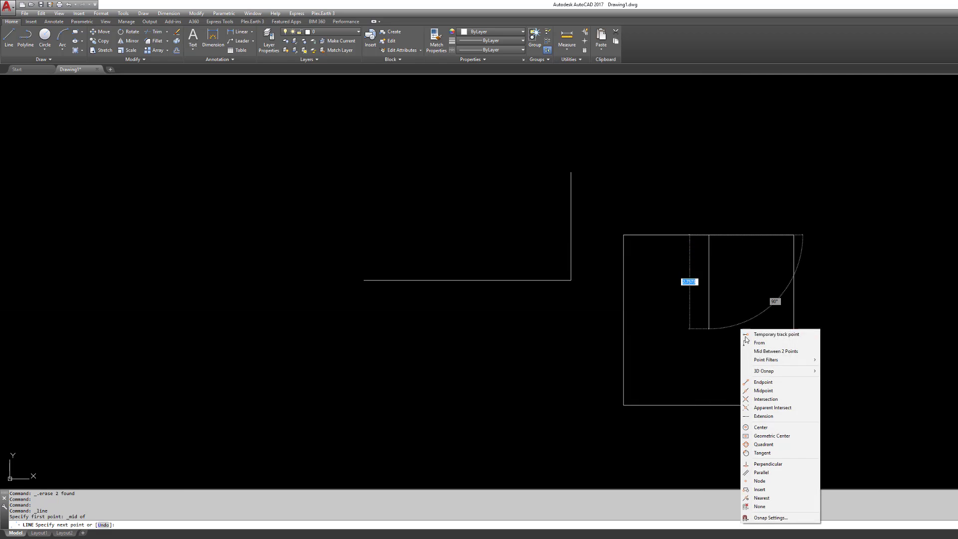
click(764, 390)
click(709, 405)
key(Escape)
click(709, 320)
click(682, 353)
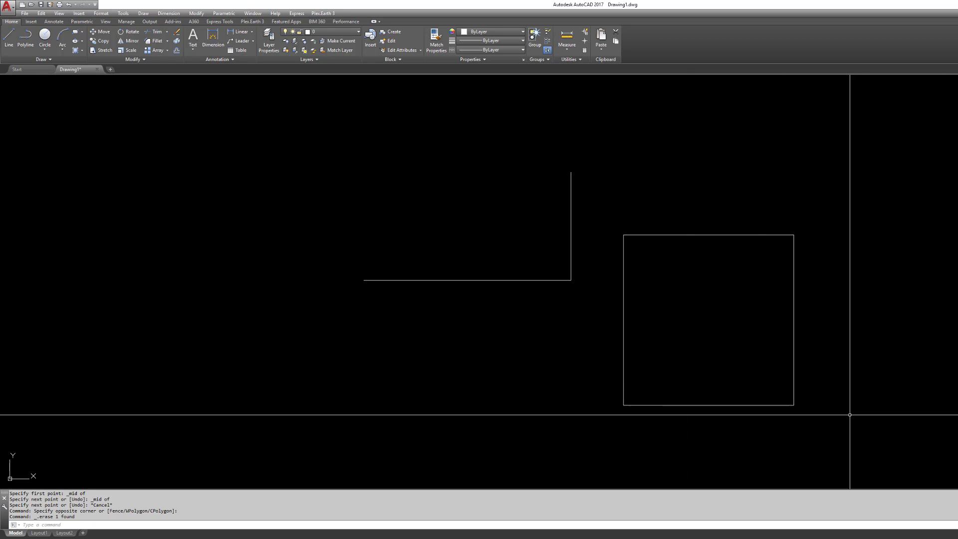
Step: Draw a line from the upper edge's midpoint perpendicular to the square's lower edge, using the typed snap overrides mid and per
text(l)
key(Return)
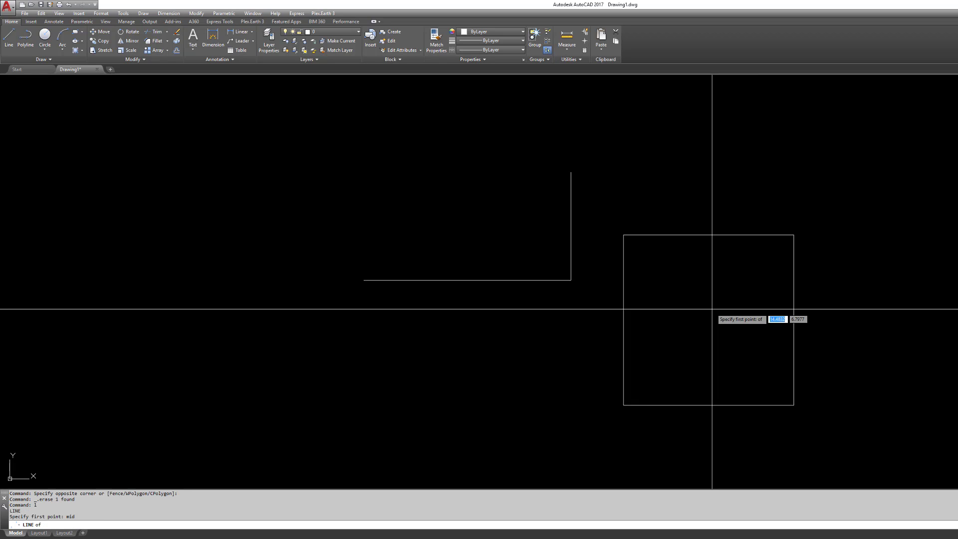
click(712, 234)
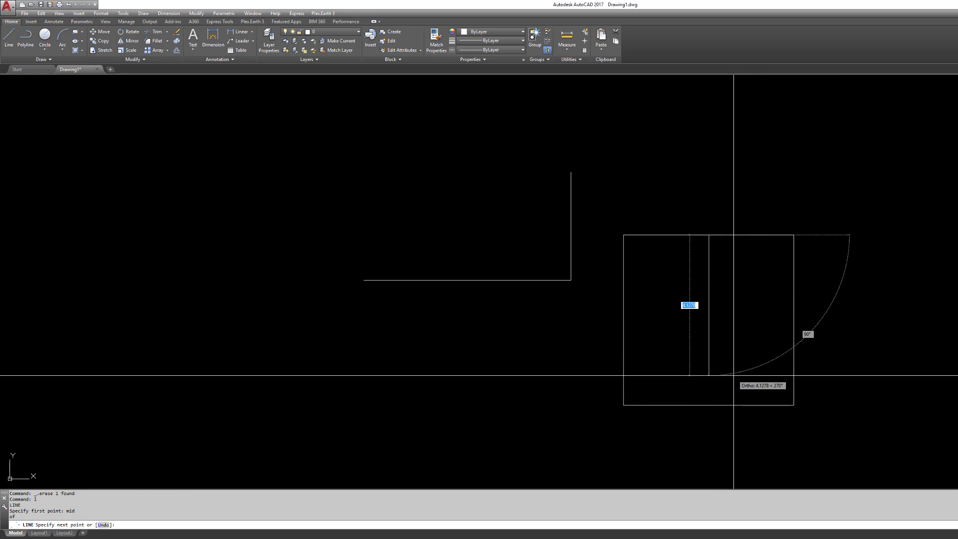
key(Return)
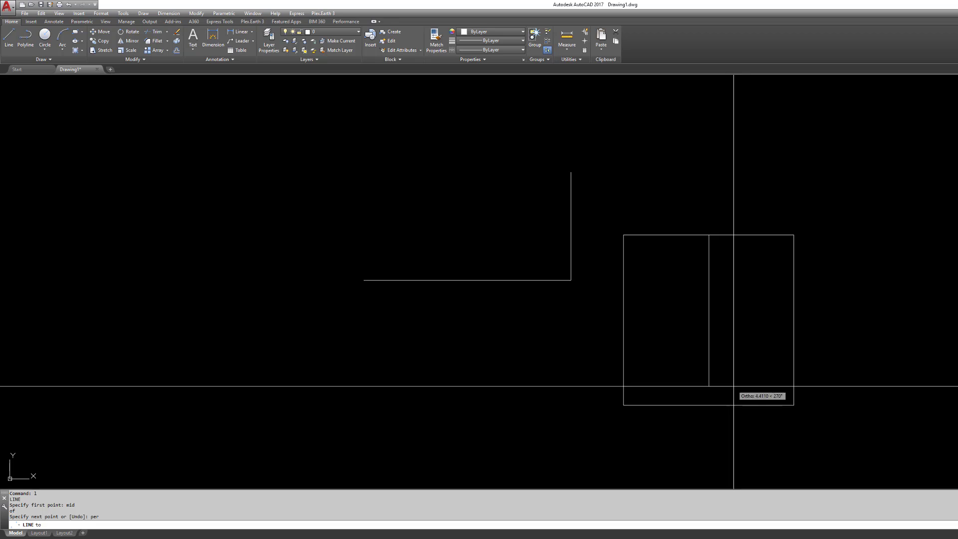
click(727, 403)
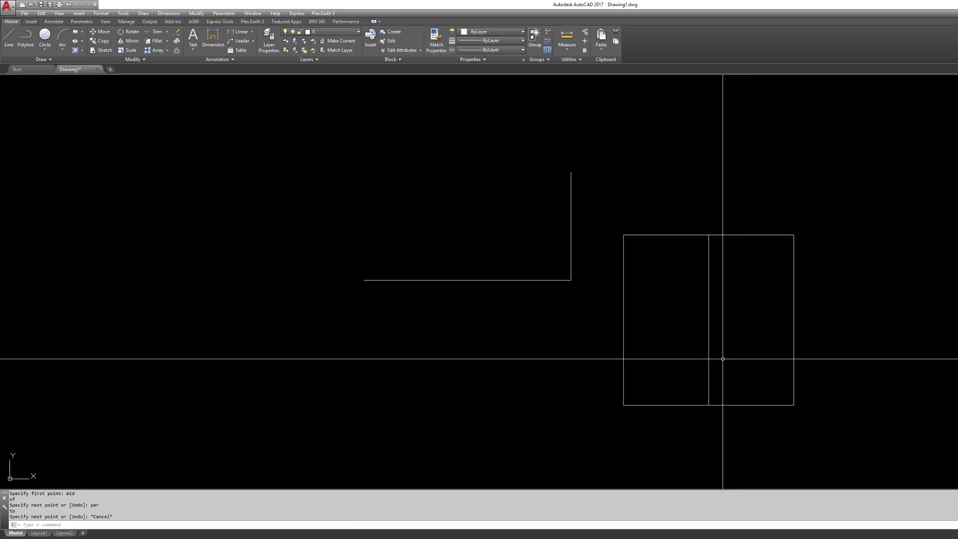
Step: Erase the vertical line inside the square and the two connected lines beside the square
click(742, 267)
click(696, 331)
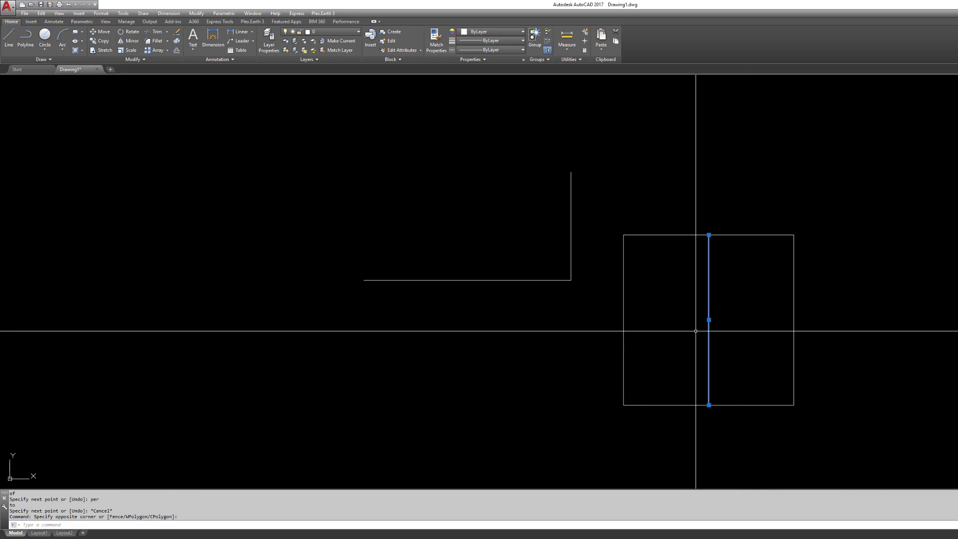
key(Delete)
click(582, 215)
click(435, 370)
key(Delete)
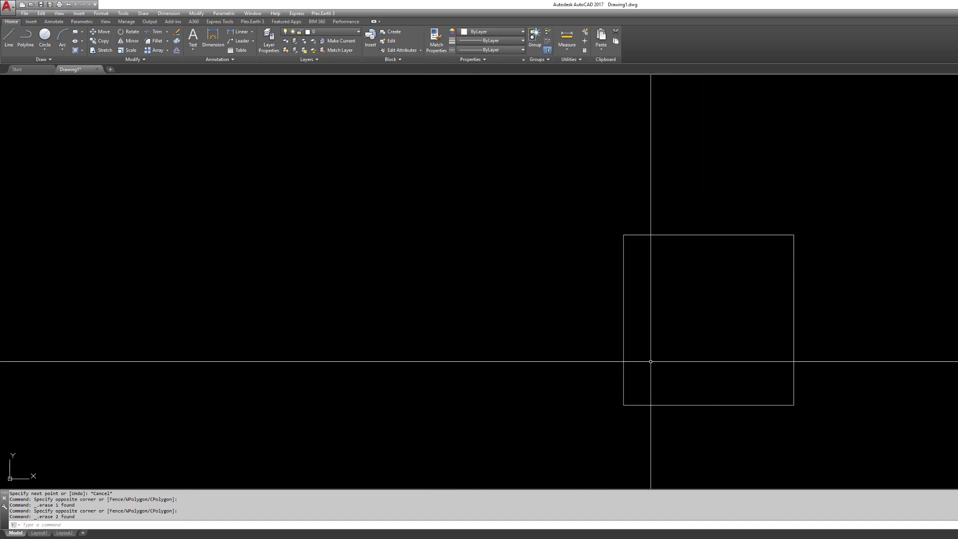
Step: Examine the list of one-time object snaps and close it without choosing one
scroll(710, 333, up, 2)
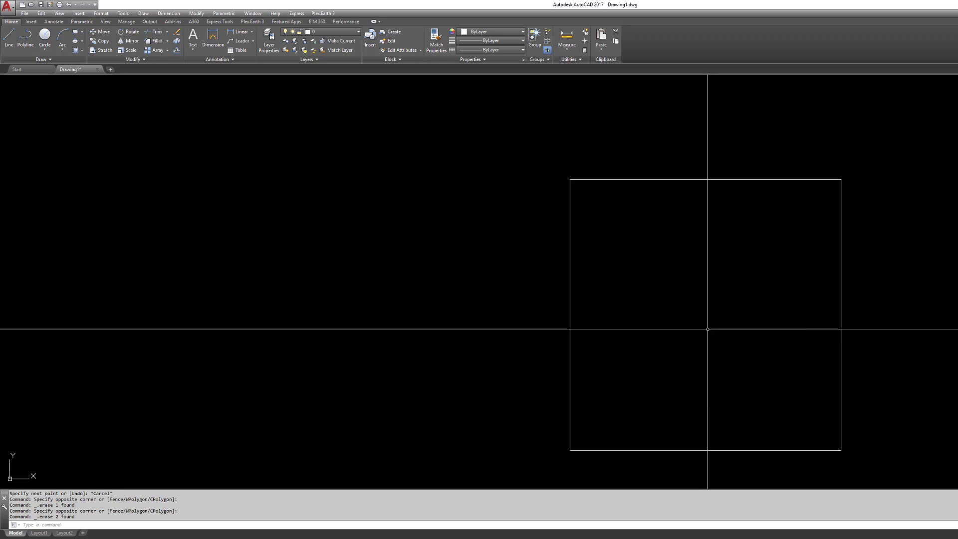
middle_drag(700, 342, 695, 339)
middle_drag(653, 305, 651, 303)
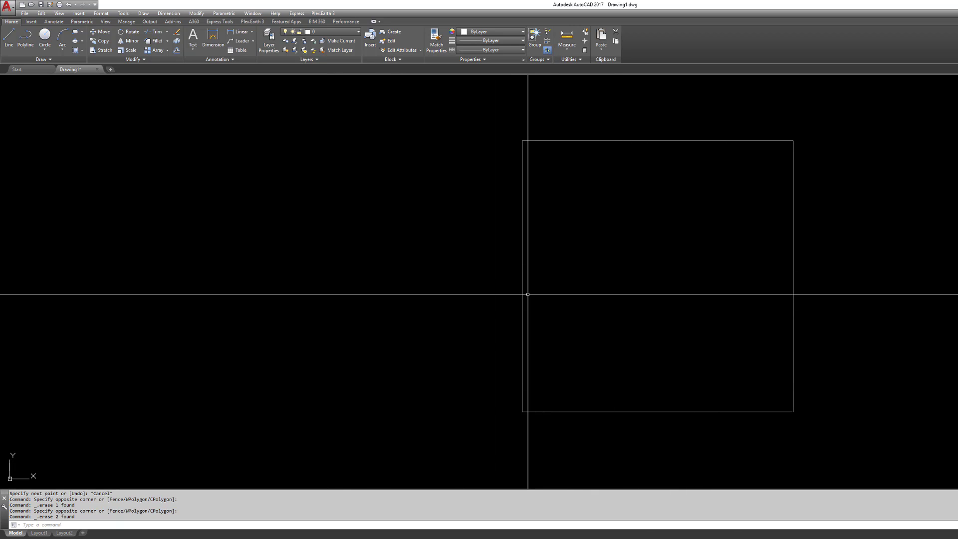
shift+right_click(563, 295)
key(Escape)
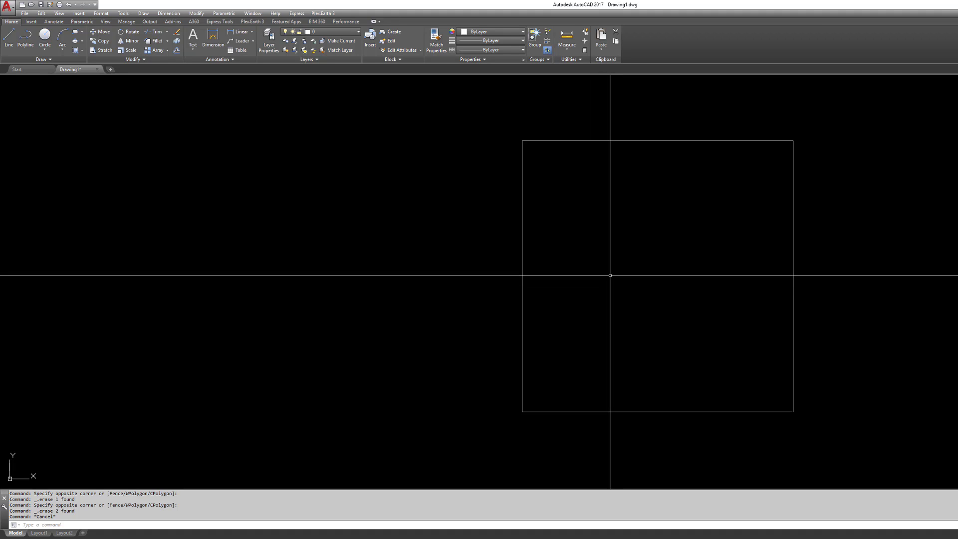
key(Escape)
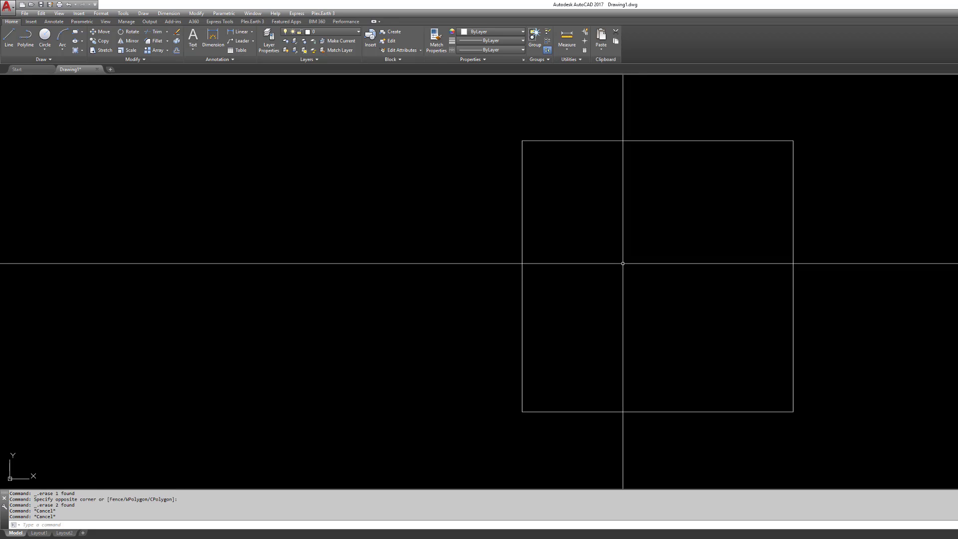
shift+right_click(627, 263)
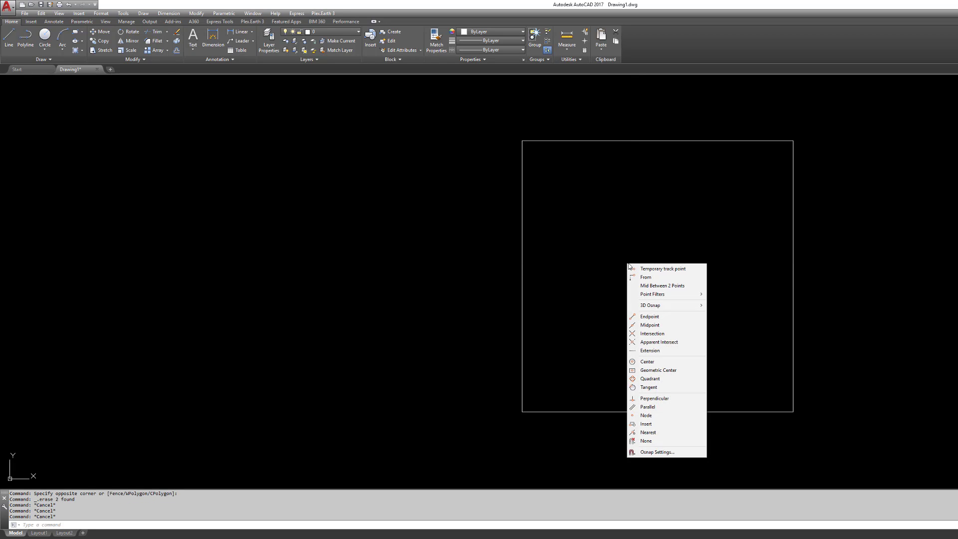
key(Escape)
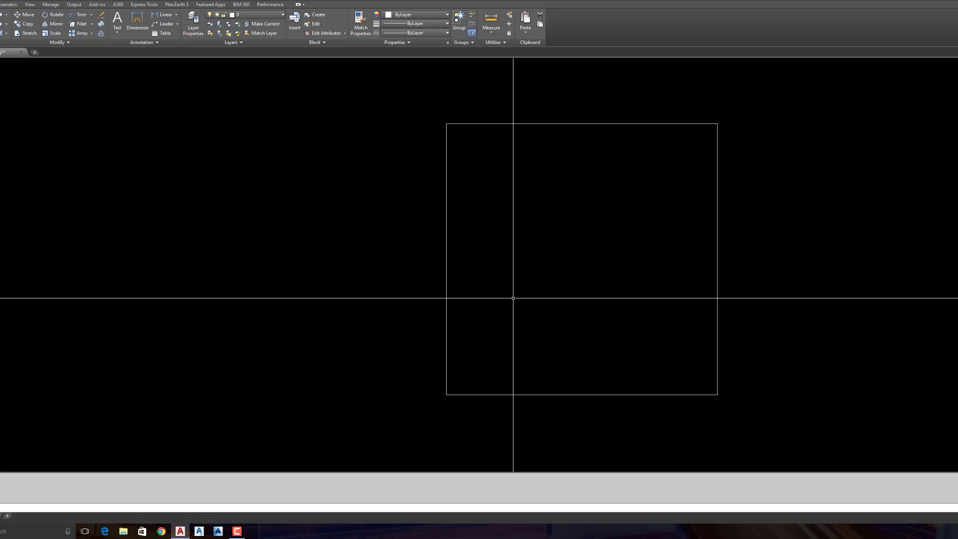
text(l)
key(Return)
key(Escape)
key(Escape)
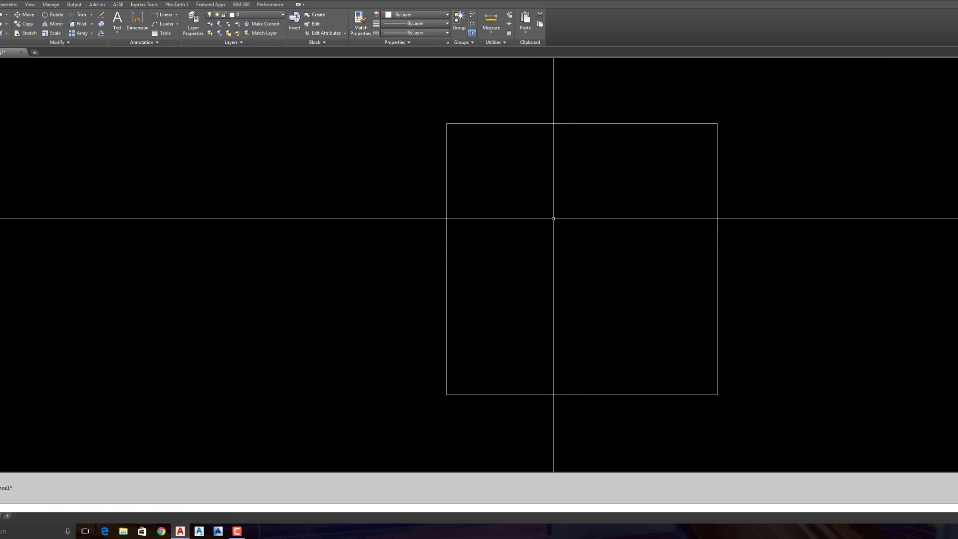
Step: Select the whole square repeatedly with an enclosing window selection, clearing the selection each time
click(406, 99)
click(729, 409)
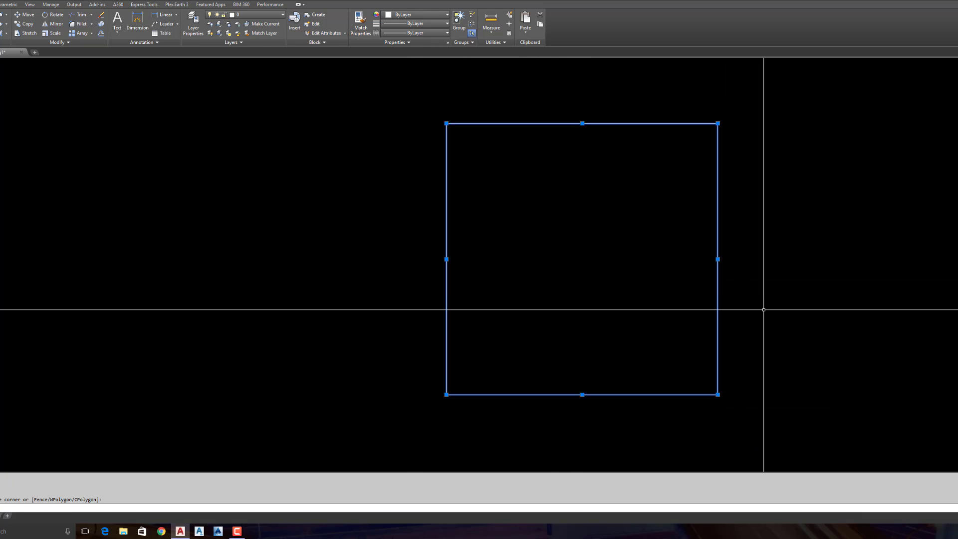
key(Escape)
click(388, 81)
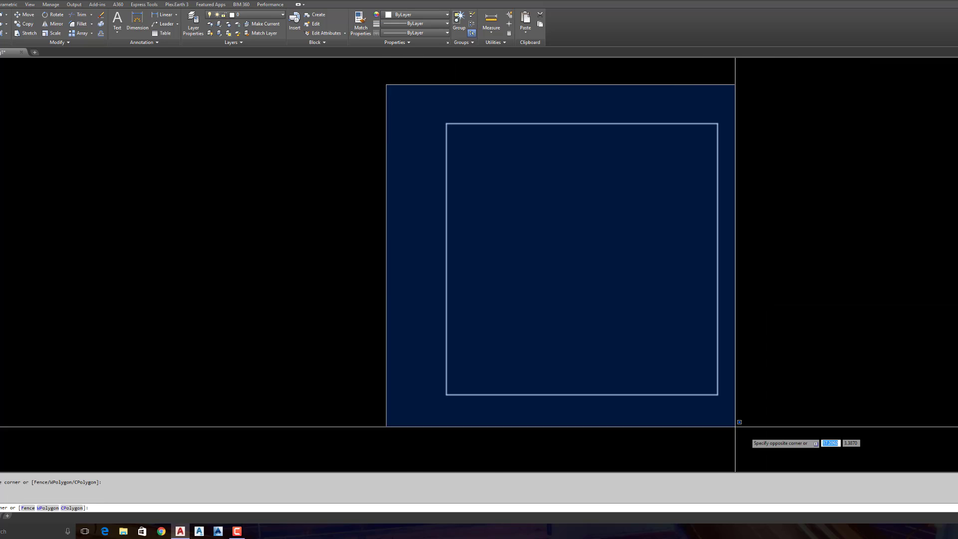
click(779, 426)
key(Escape)
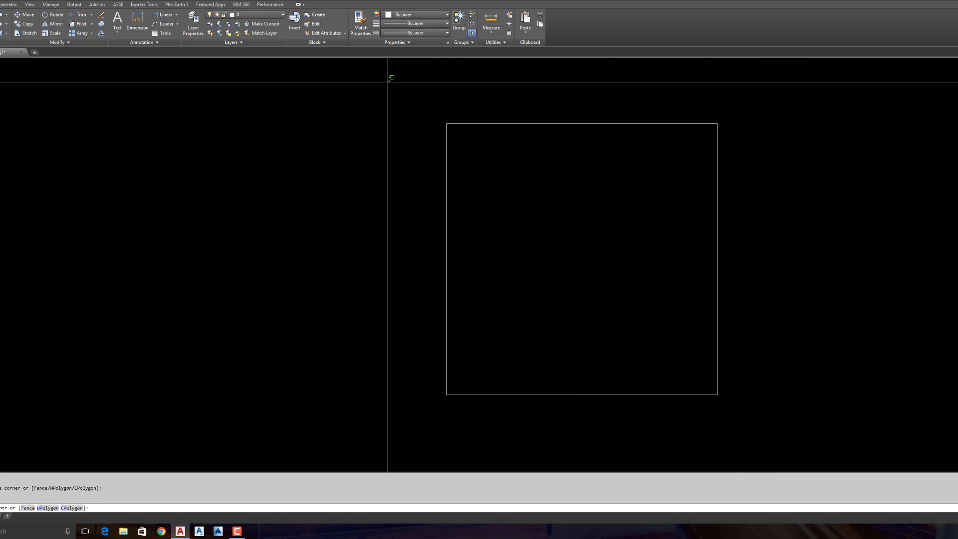
click(389, 81)
click(760, 427)
key(Escape)
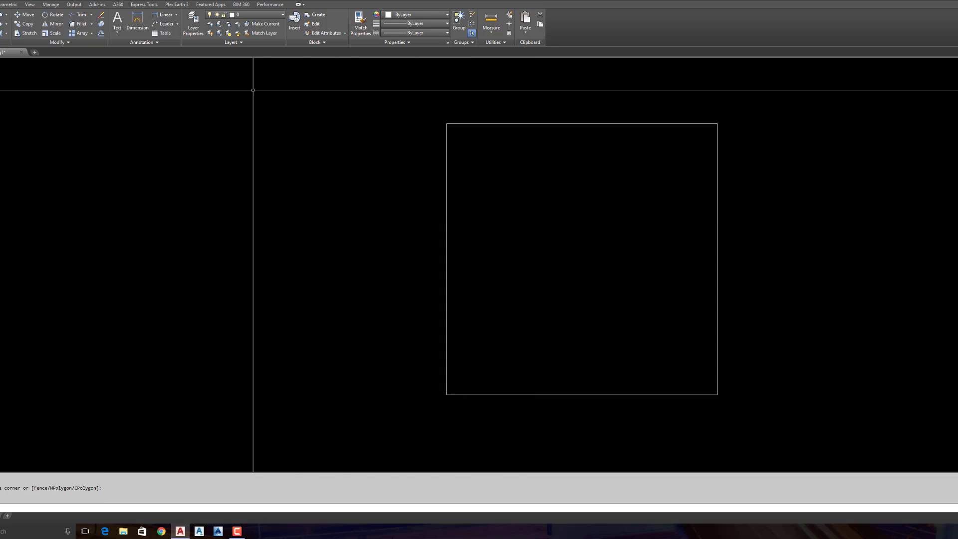
click(253, 90)
click(773, 419)
key(Escape)
Step: Select all four sides of the square with a crossing selection and clear the selection
click(858, 447)
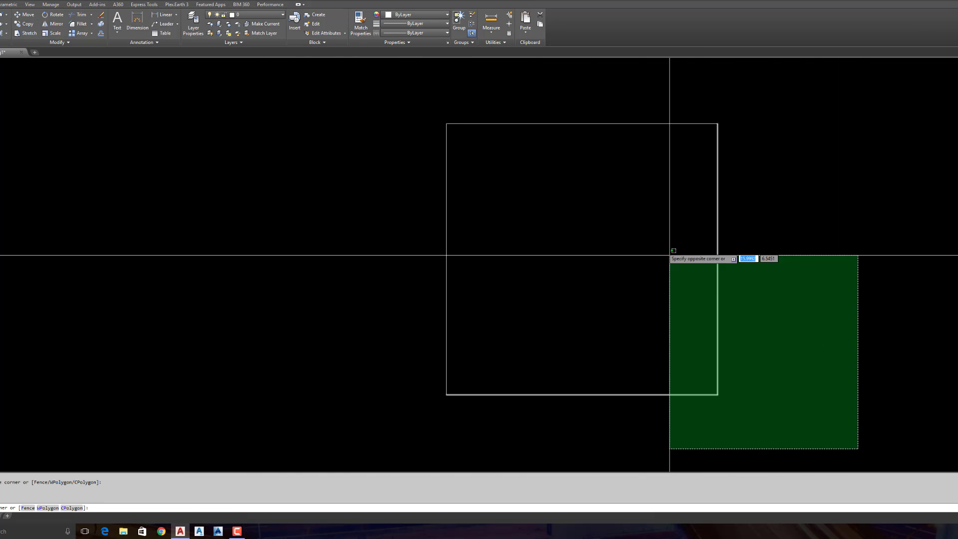
click(359, 72)
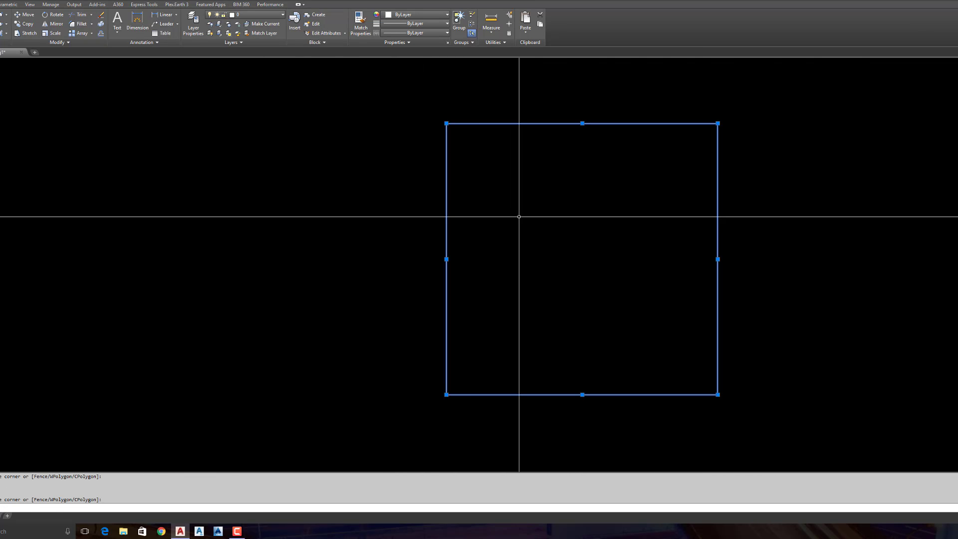
key(Escape)
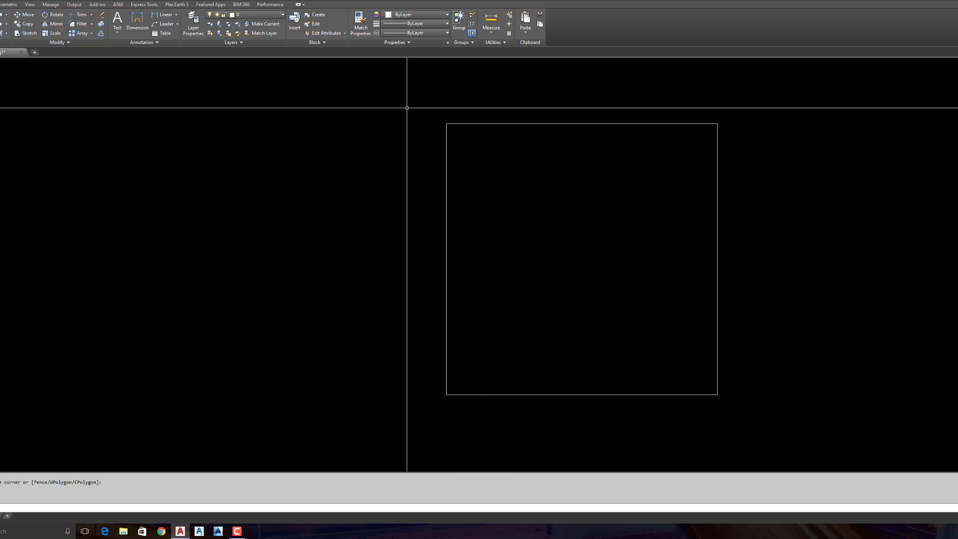
Step: Compare a window selection stopping short of the square's right edge with a crossing selection of its upper, right and lower edges
click(361, 79)
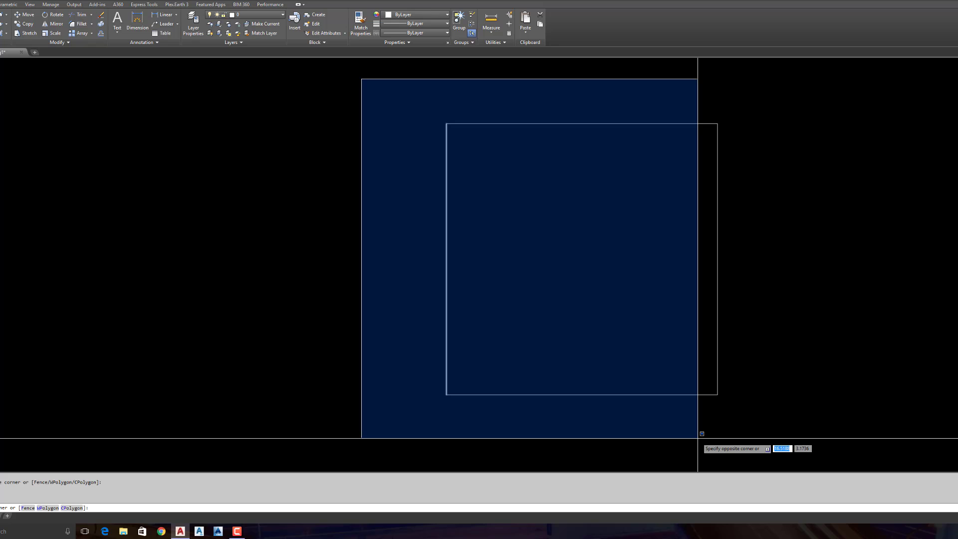
key(Escape)
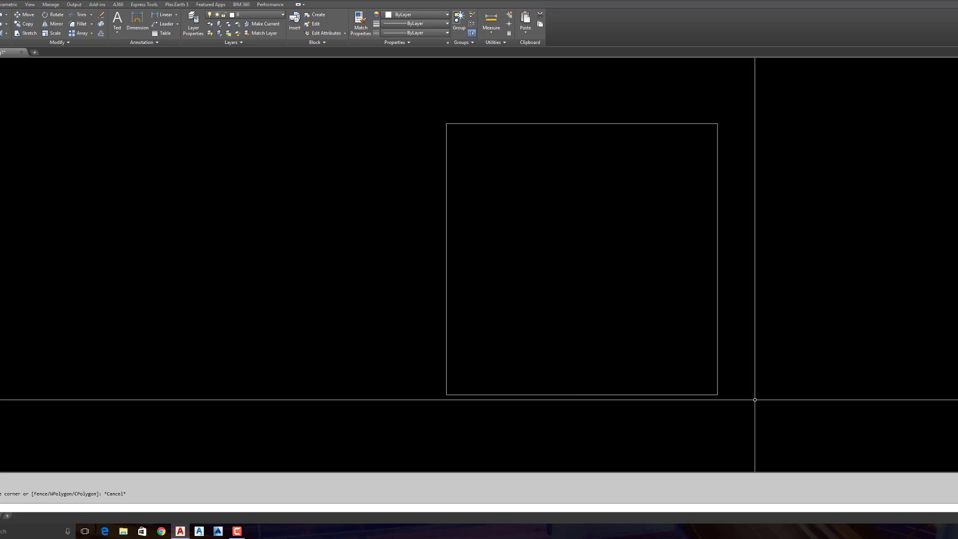
click(805, 83)
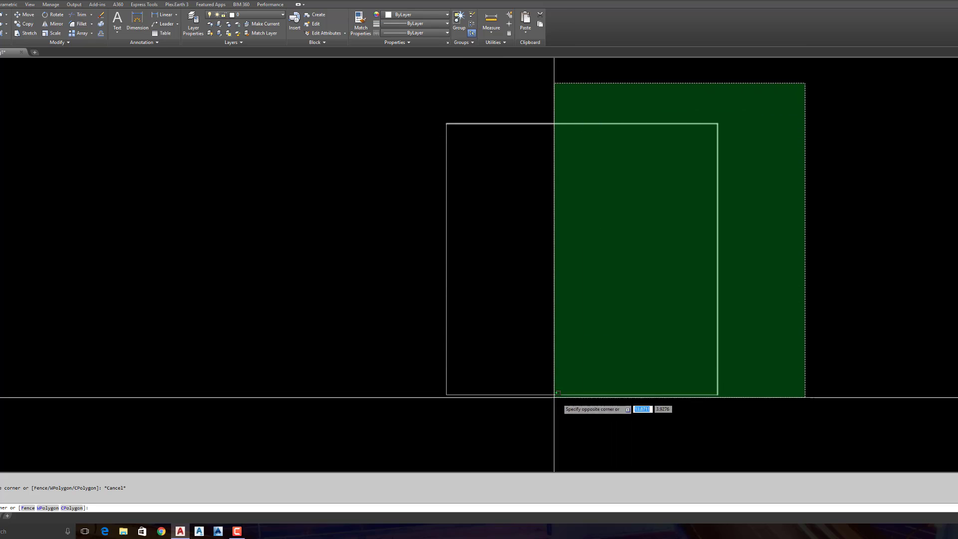
click(516, 438)
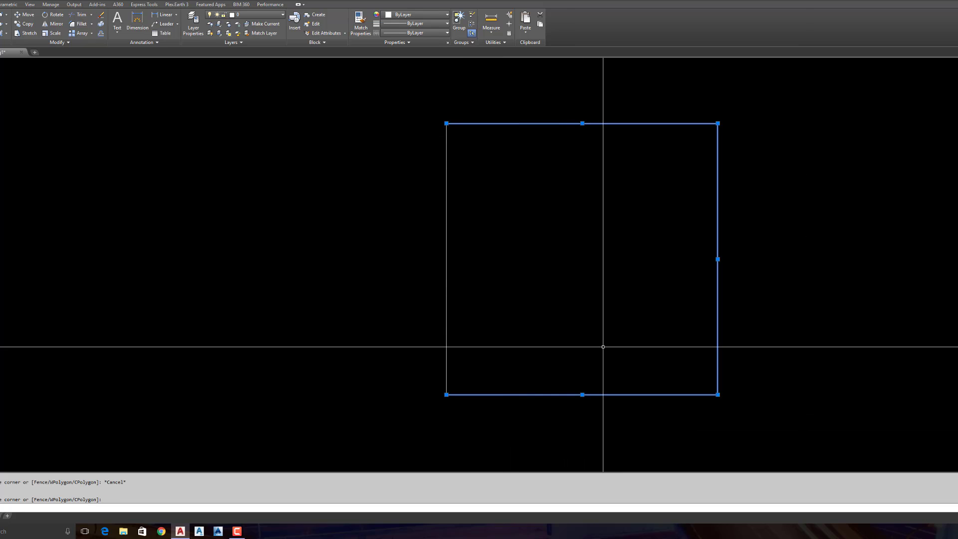
key(Escape)
Step: Select only the square's left edge with a window selection that fully encloses just that side, and clear the selection
click(393, 92)
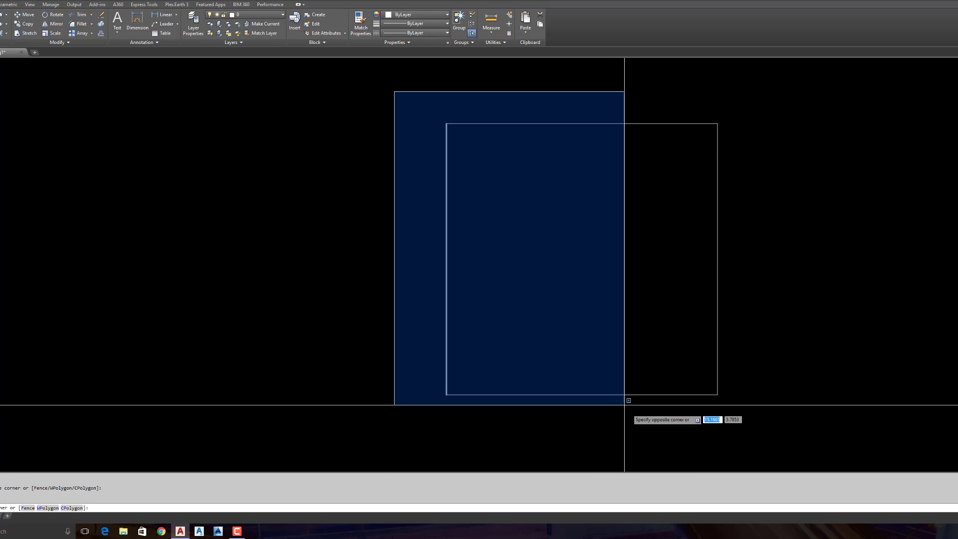
click(686, 418)
key(Escape)
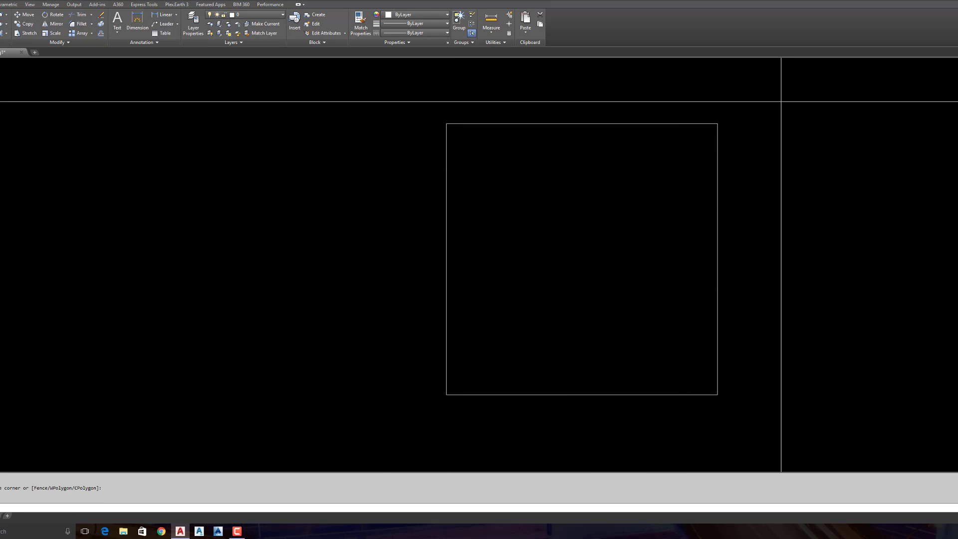
Step: Select the square's upper, right and lower edges with a crossing selection, clear it, and make the same crossing selection again
click(781, 101)
click(526, 407)
key(Escape)
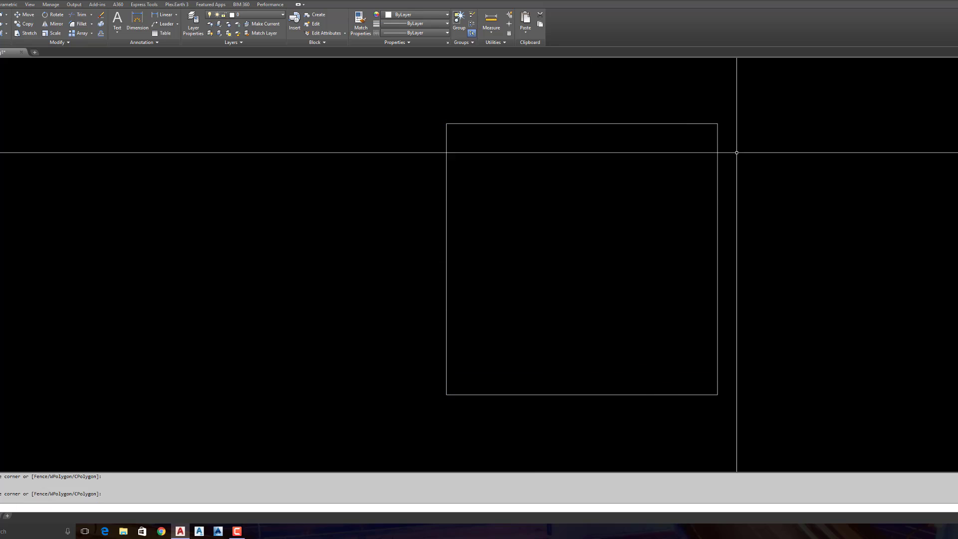
click(751, 103)
click(551, 400)
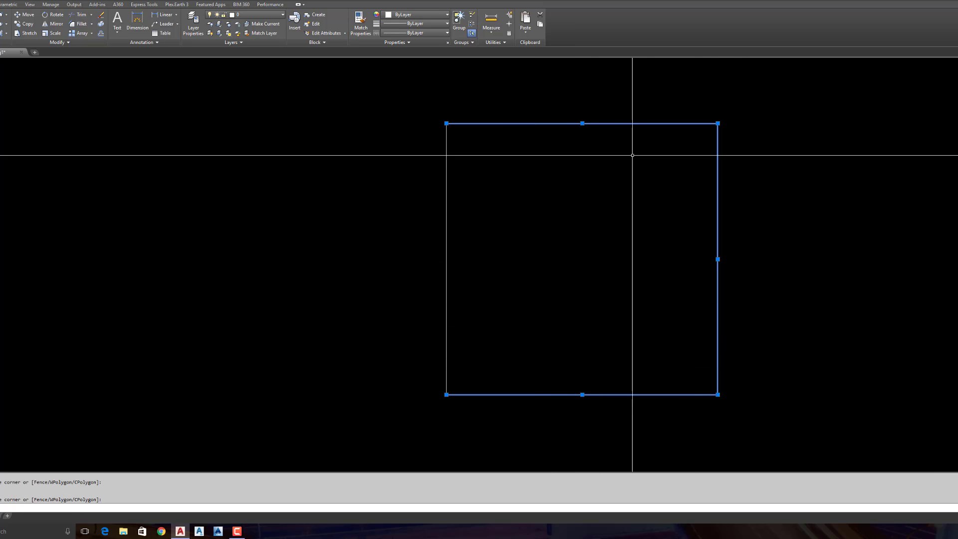
Step: Select only the square's left edge with two window selections that stop short of the right edge, clearing the selection after each
key(Escape)
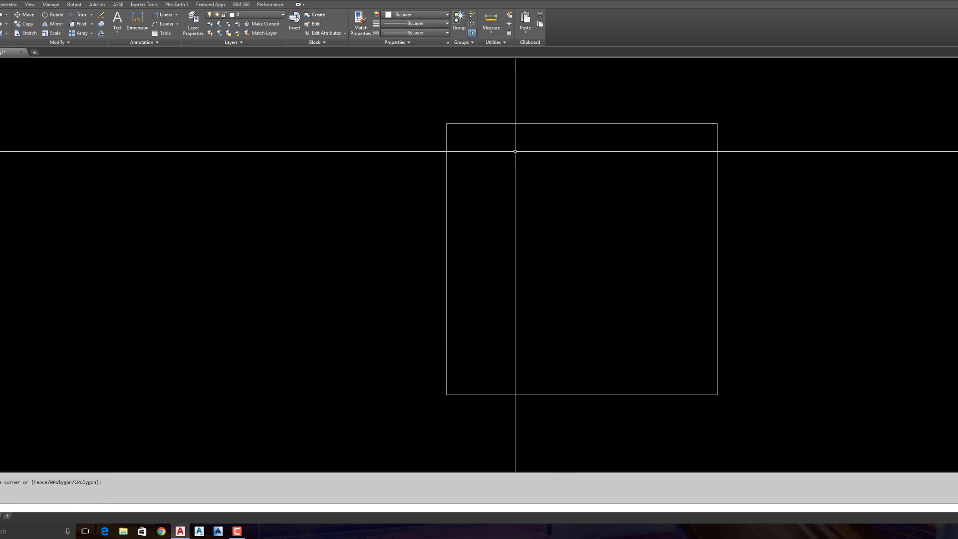
click(391, 85)
click(687, 422)
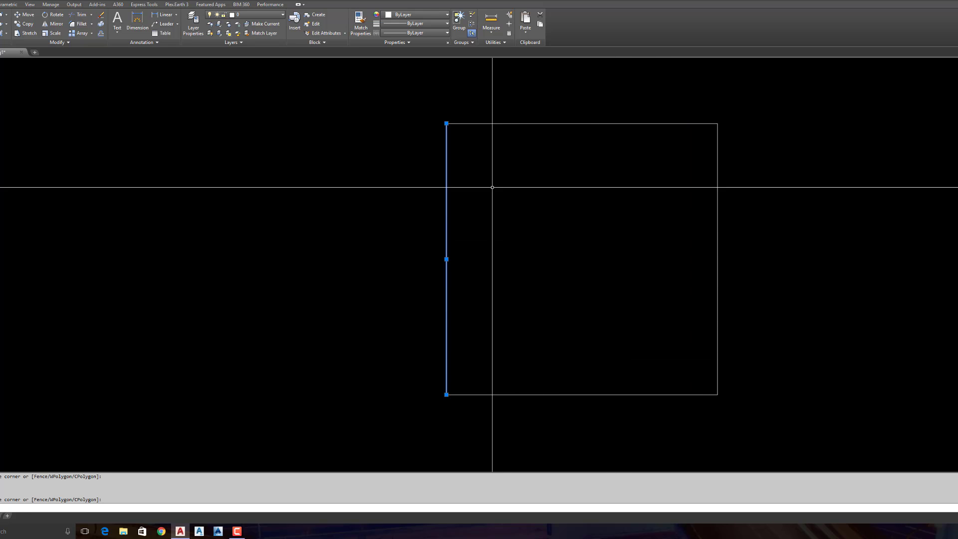
key(Escape)
click(305, 91)
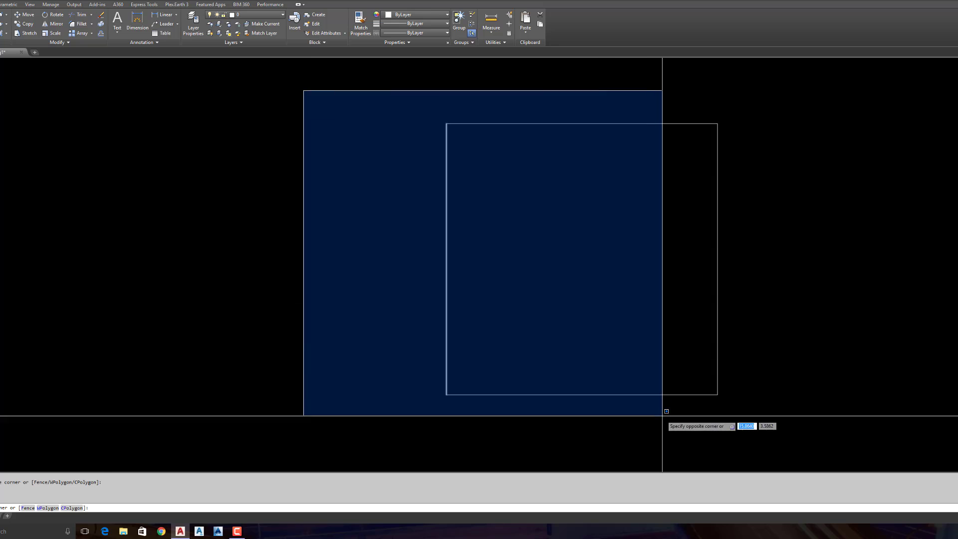
click(662, 414)
key(Escape)
Step: Compare crossing selections over the square's upper, right and lower edges with a window selection that ends inside the square
click(770, 87)
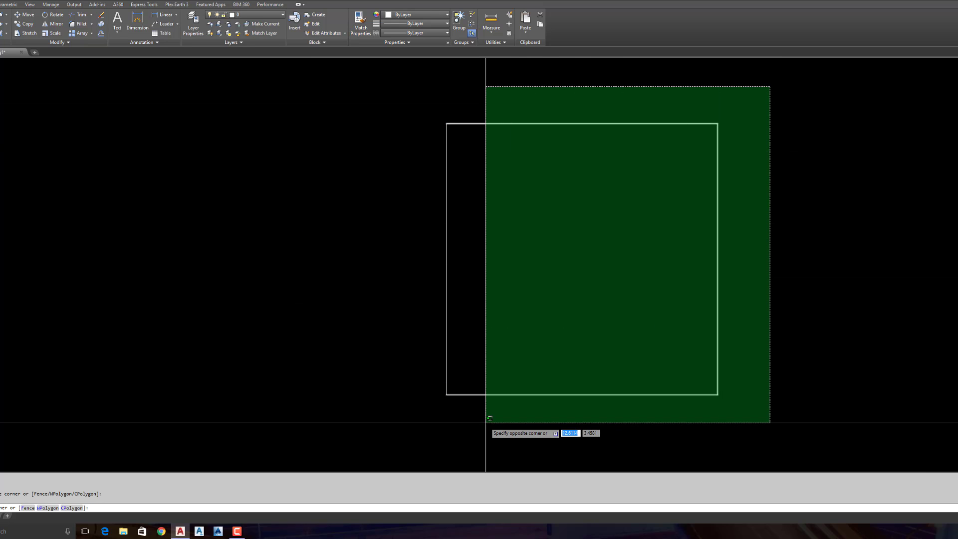
key(Escape)
click(376, 85)
click(664, 287)
click(738, 90)
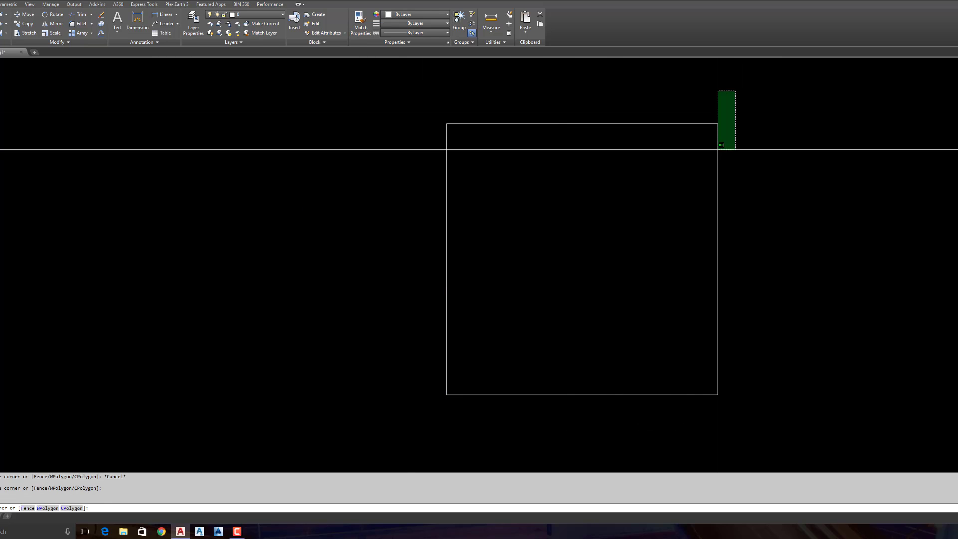
click(523, 448)
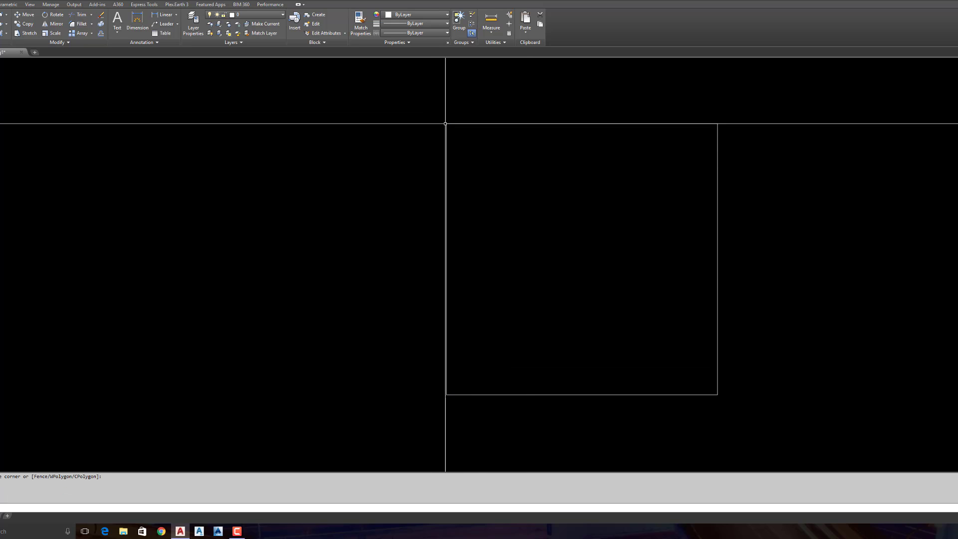
text(l)
key(Return)
shift+right_click(463, 125)
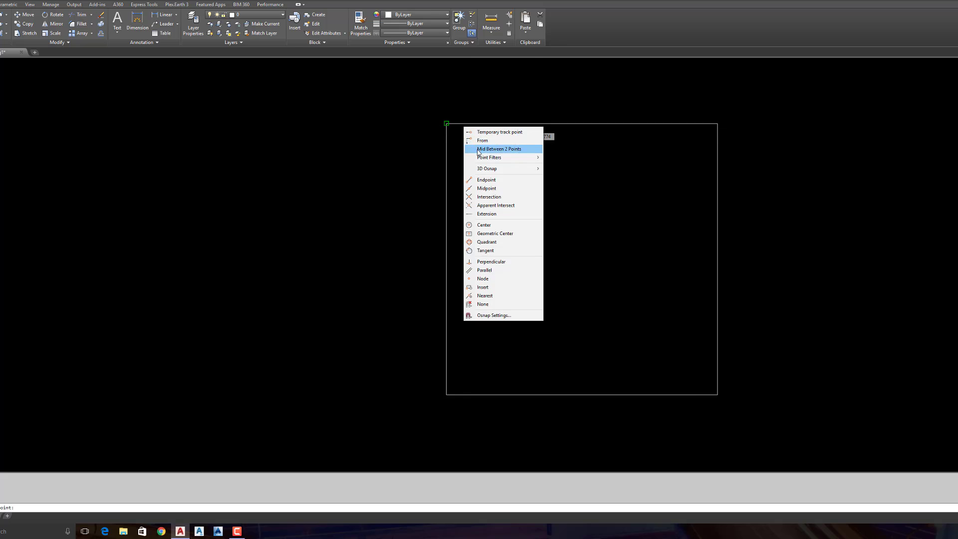
key(Escape)
key(Escape)
Step: Delete all four sides of the square with a window selection around the whole shape
click(382, 96)
click(731, 416)
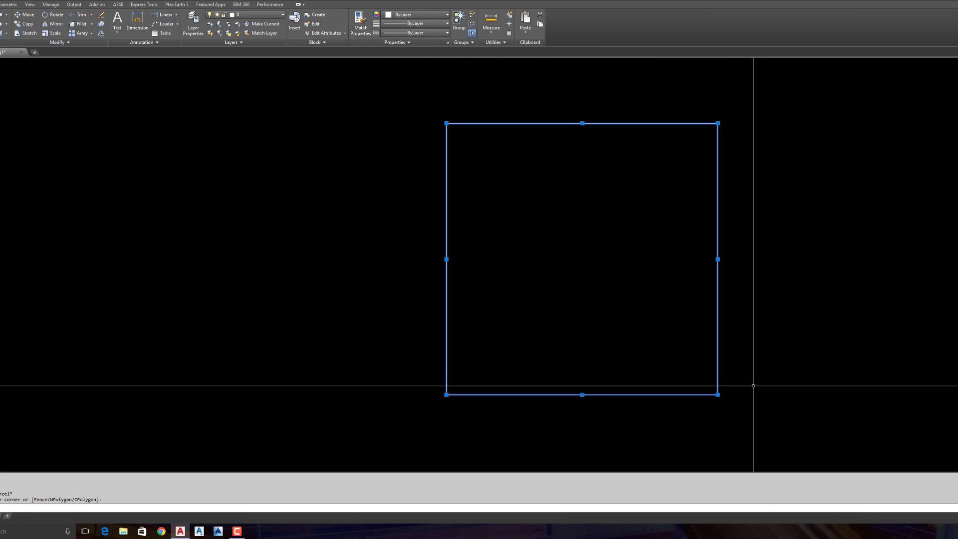
key(Delete)
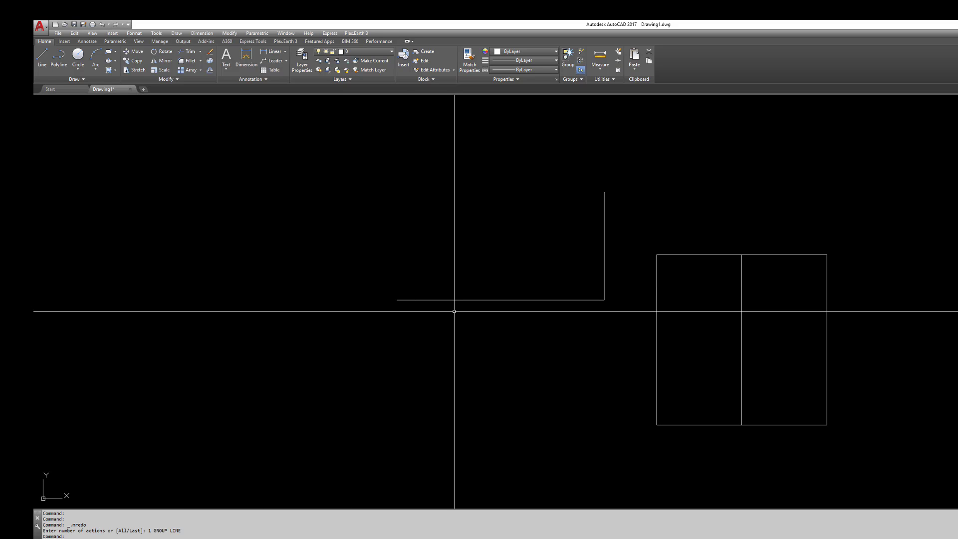
Step: Delete the two perpendicular lines beside the divided square using a crossing selection
key(Escape)
key(Escape)
click(606, 261)
click(491, 335)
key(Delete)
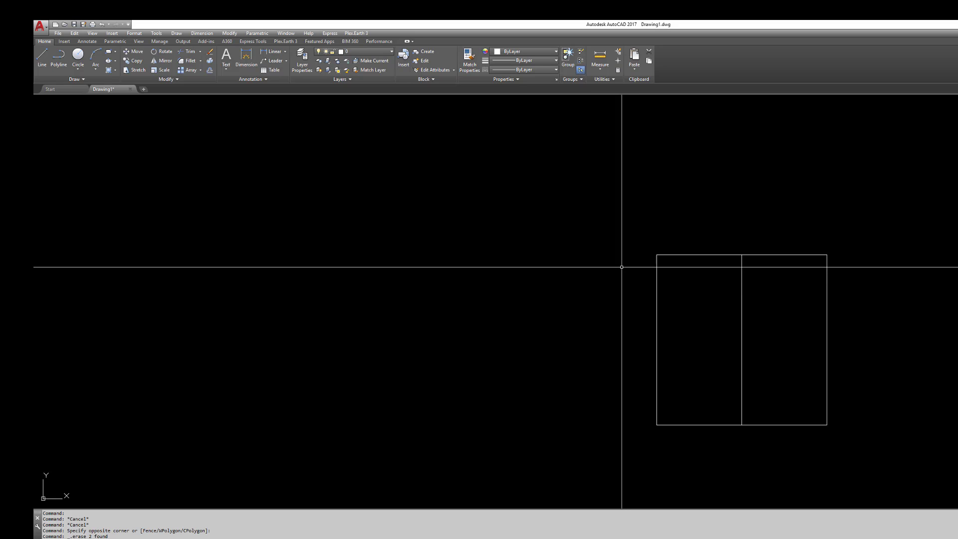
key(Escape)
key(Escape)
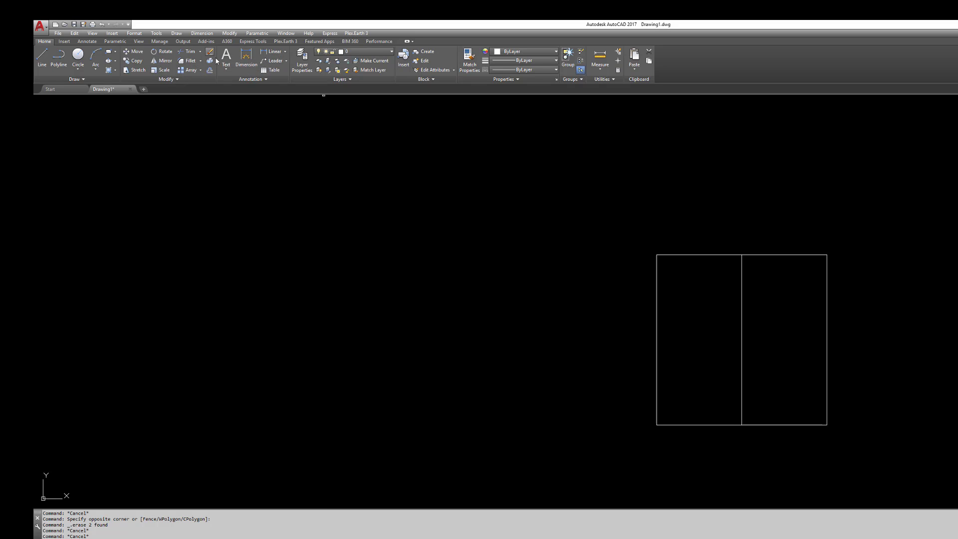
Step: Erase the square and its vertical dividing line with the Erase command and a window selection
click(741, 294)
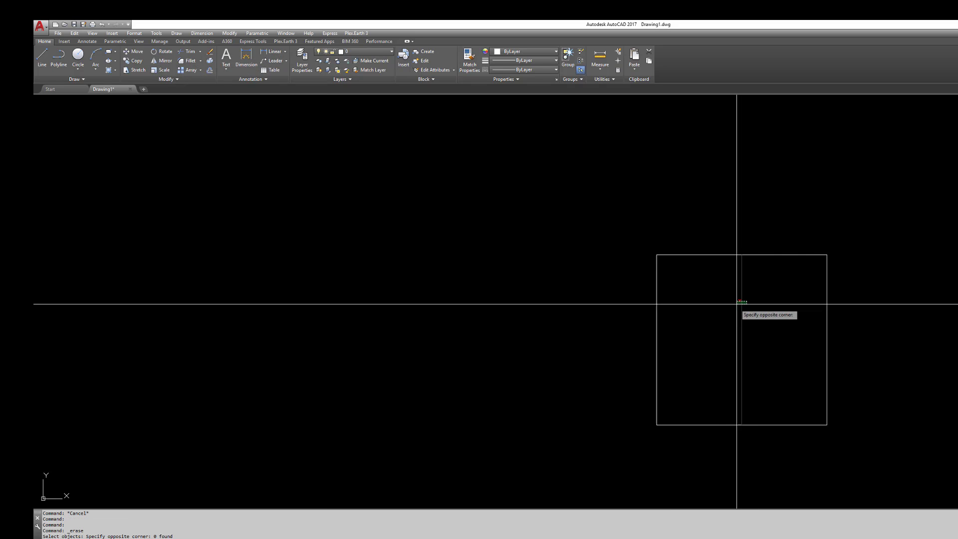
click(622, 223)
click(918, 499)
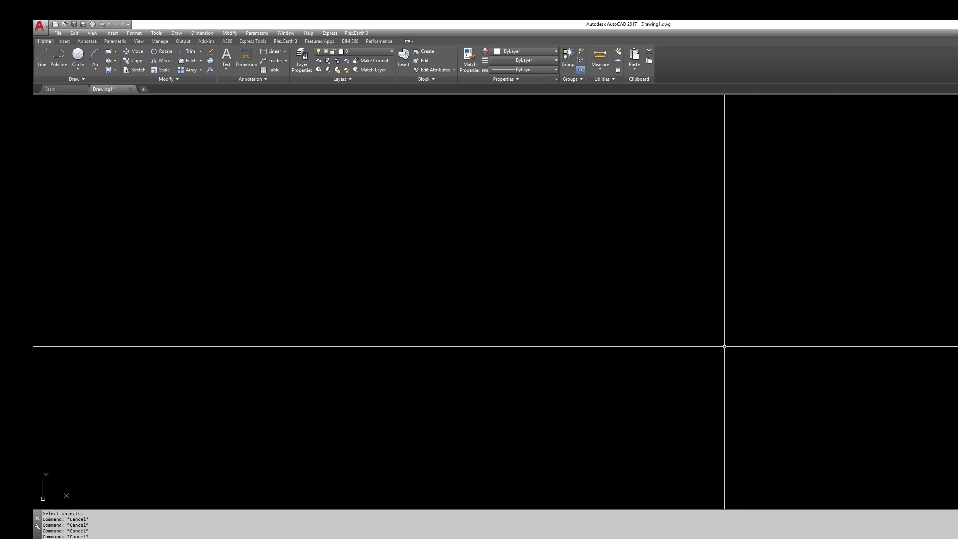
Step: Draw four connected orthogonal lines forming a wide rectangle left open at its upper-left corner
text(l)
key(Return)
click(472, 244)
click(472, 403)
click(804, 403)
click(749, 226)
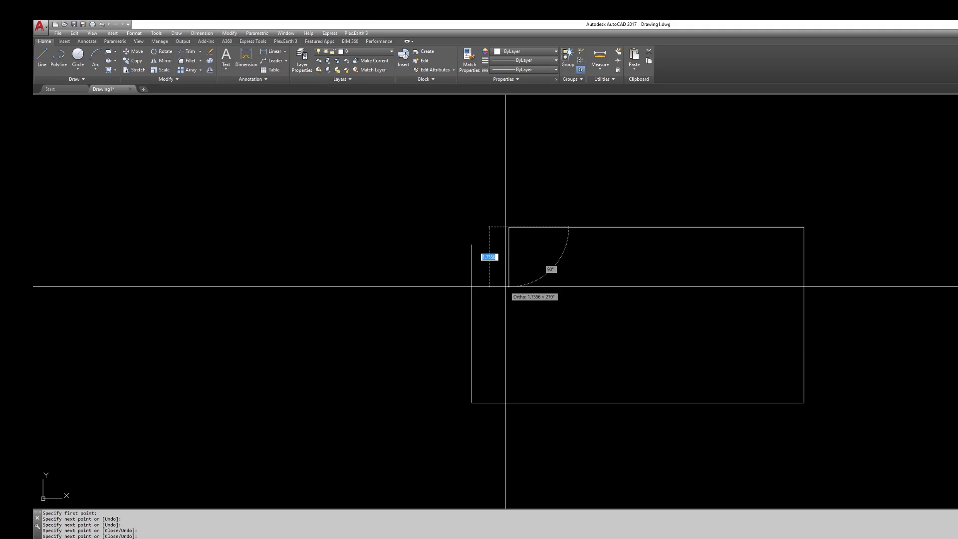
click(509, 277)
key(Escape)
key(Escape)
click(381, 164)
click(866, 450)
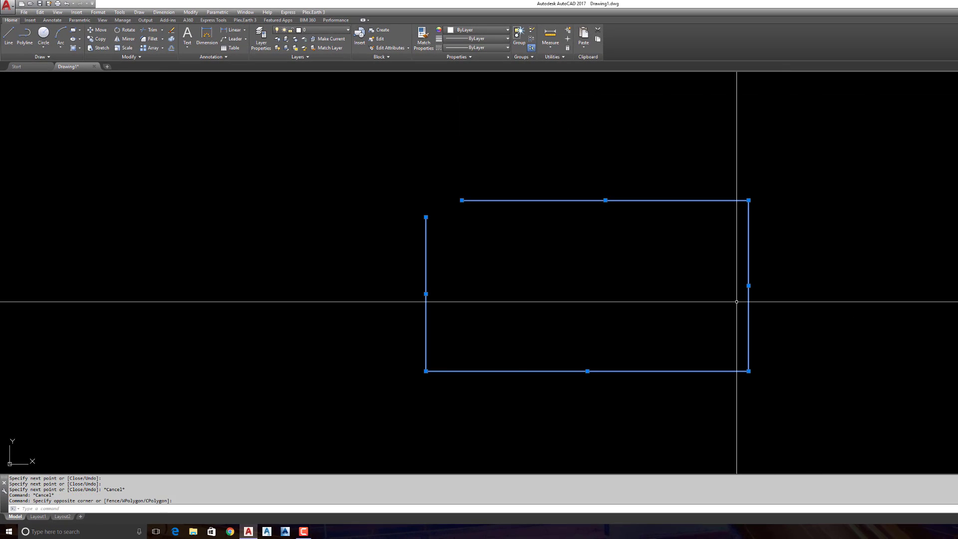
key(Return)
key(Escape)
key(Escape)
key(Escape)
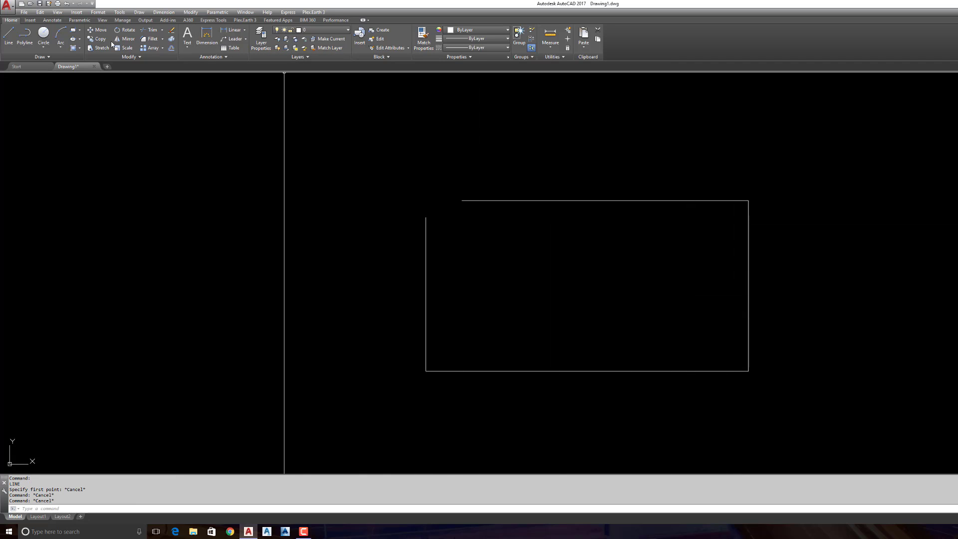
Step: Erase the four lines of the open rectangle with the Erase command and a window selection
click(171, 29)
click(394, 154)
click(849, 408)
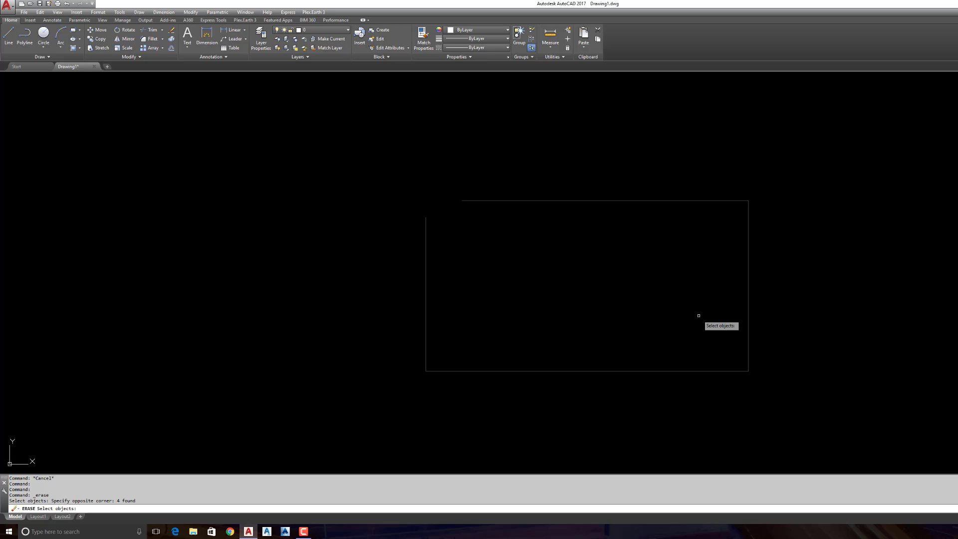
key(Return)
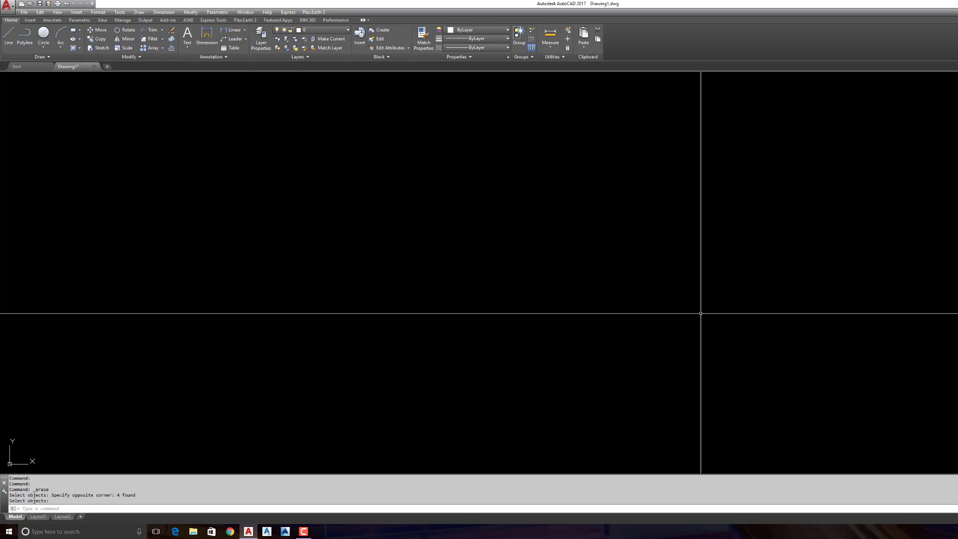
key(Escape)
key(Escape)
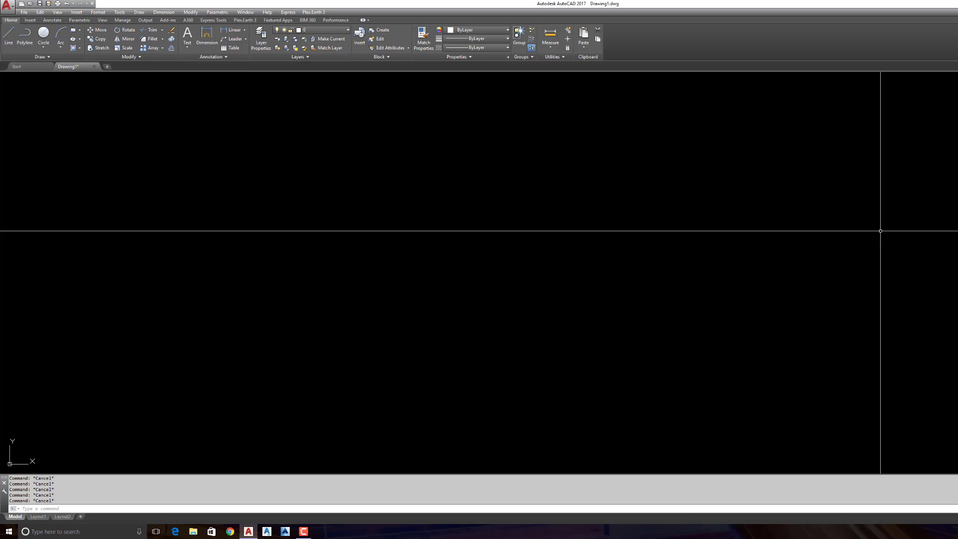
Step: Draw a square with 5-unit sides using Ortho-aligned lines and finish it with the Close option
click(9, 35)
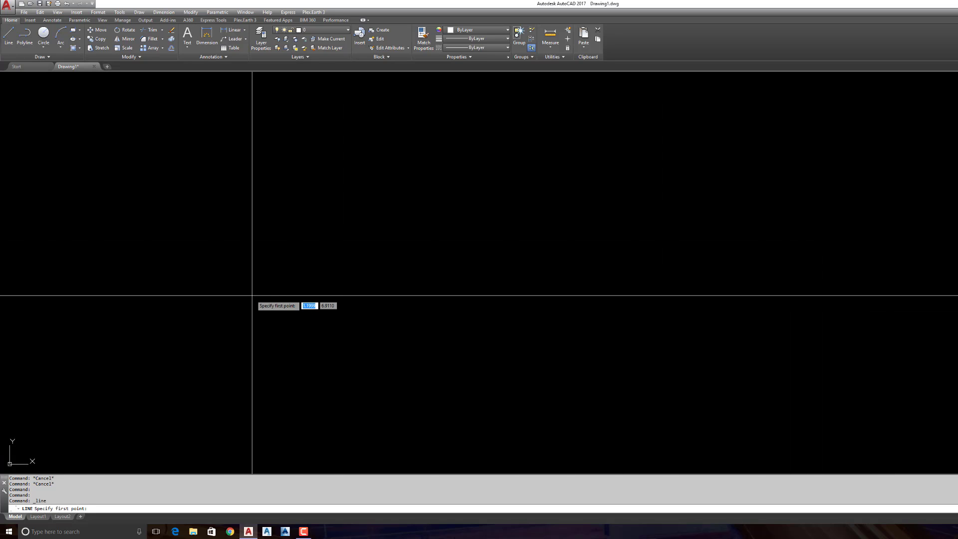
click(316, 323)
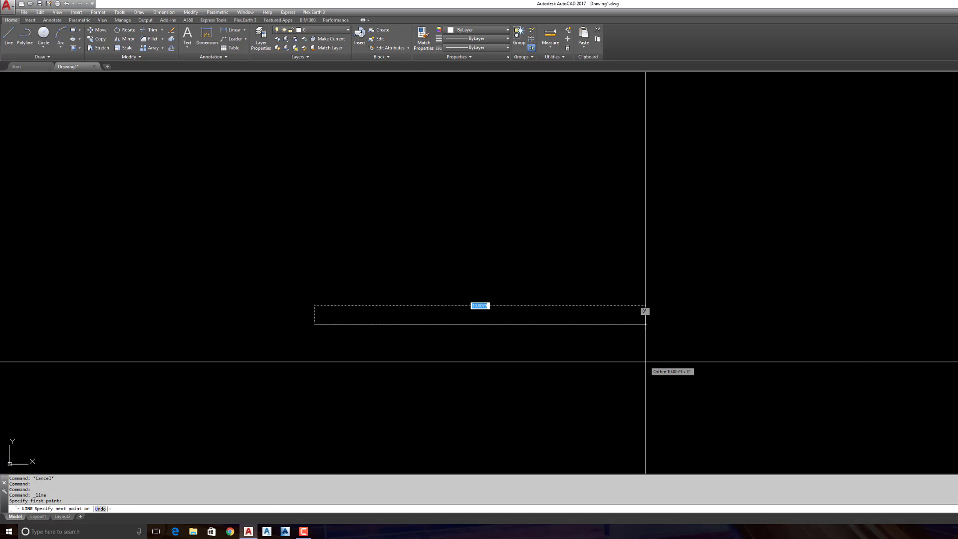
text(5)
key(Return)
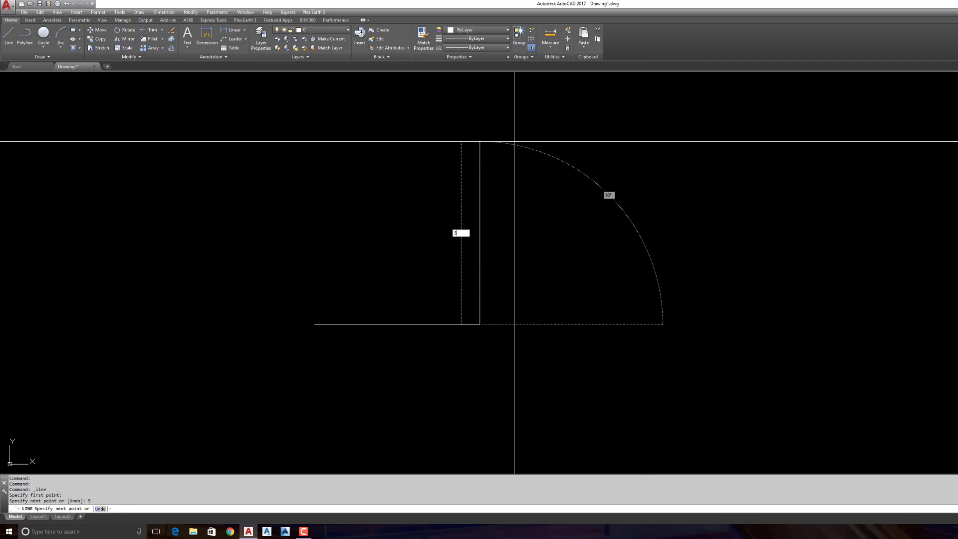
text(5)
key(Return)
text(5)
key(Return)
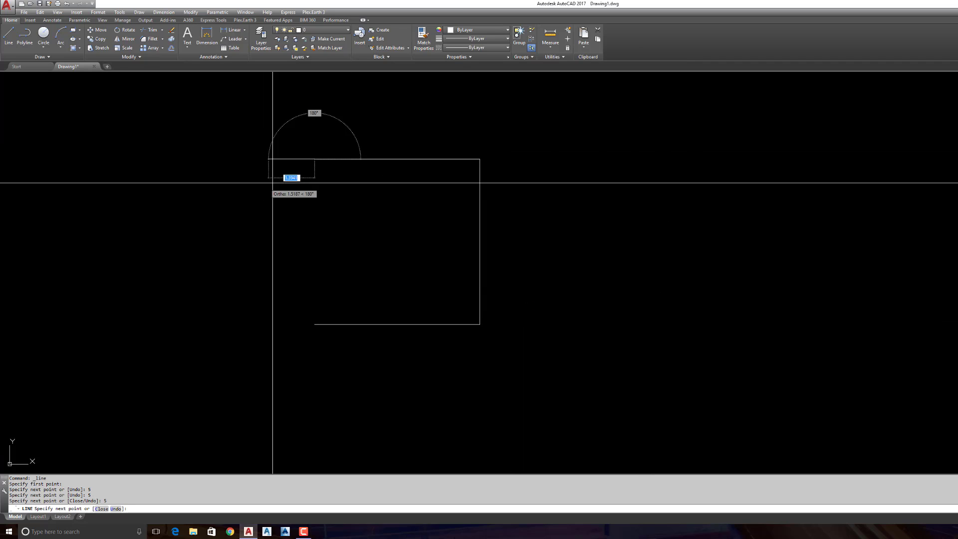
text(cl)
key(Return)
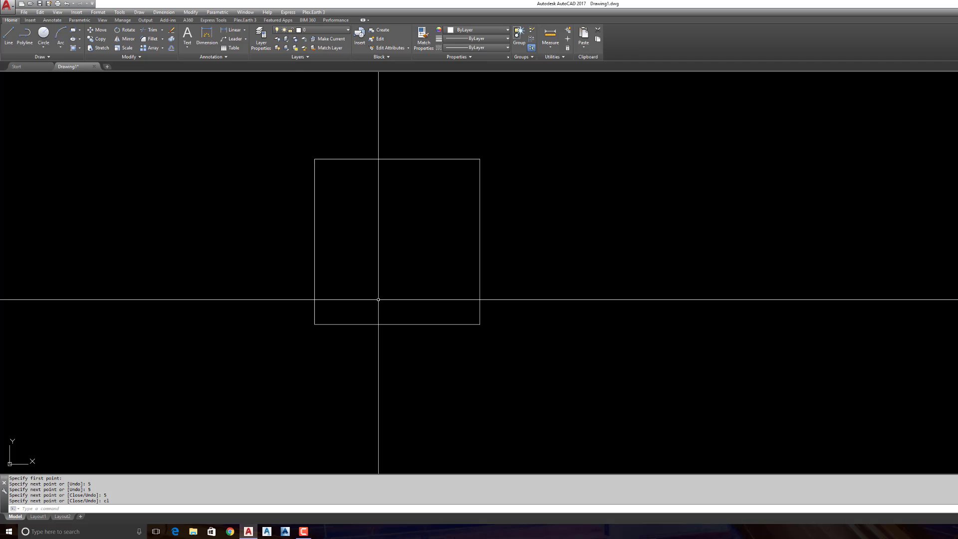
key(Escape)
key(Escape)
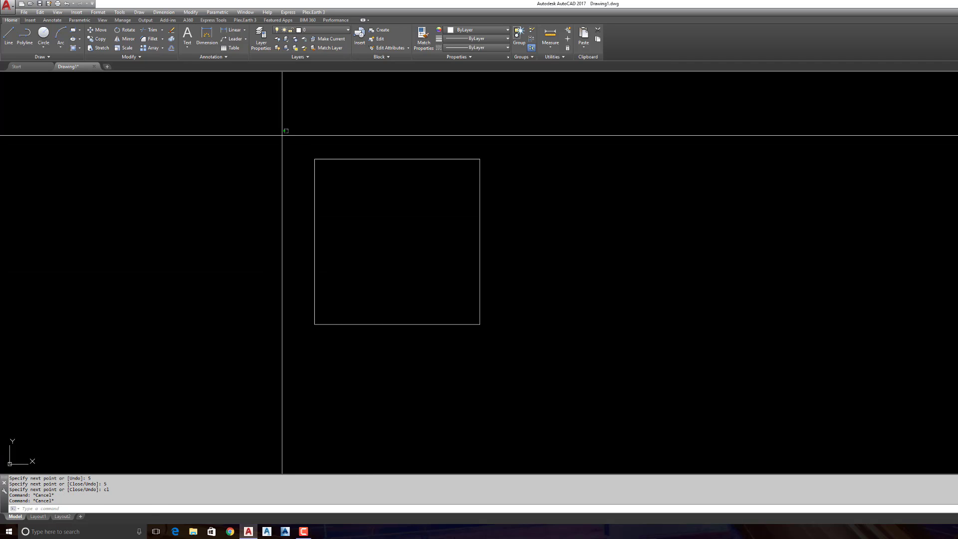
Step: Delete the complete 5-unit square using a window selection
click(283, 134)
click(584, 381)
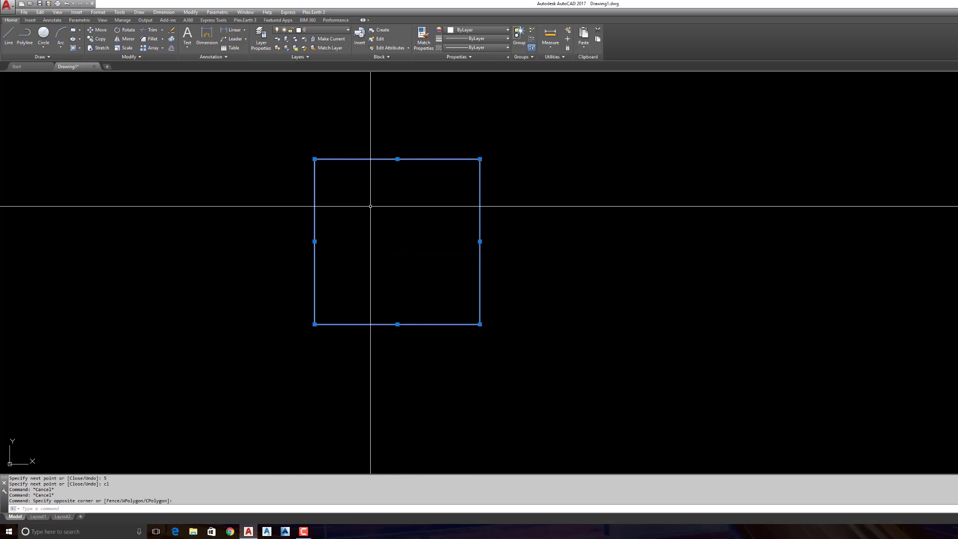
key(Delete)
key(Escape)
key(Escape)
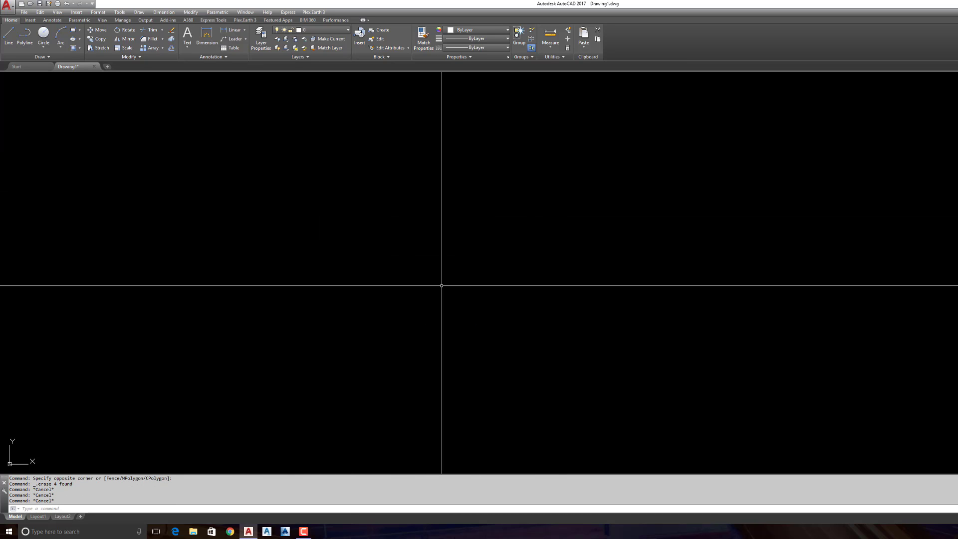
Step: Draw a horizontal line 21 units long from left to right
text(l)
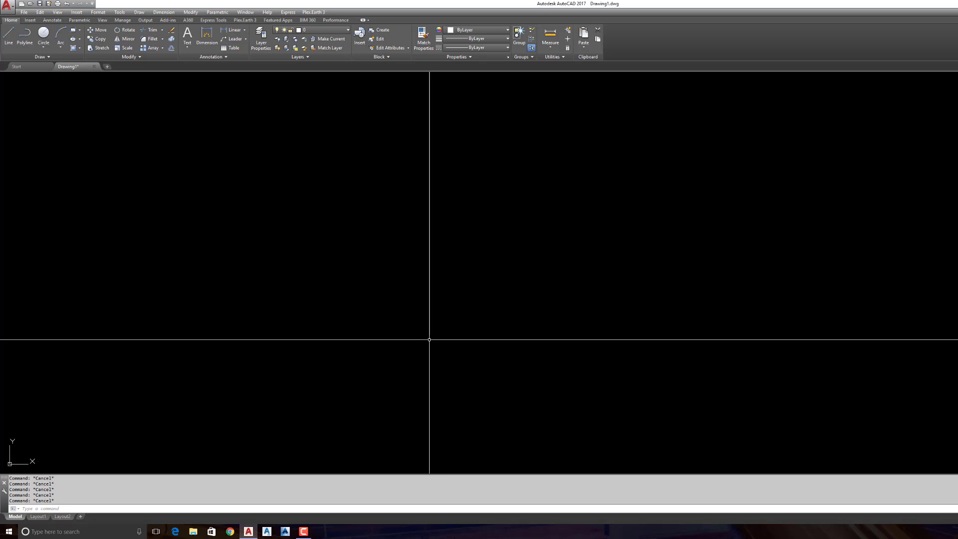
key(Return)
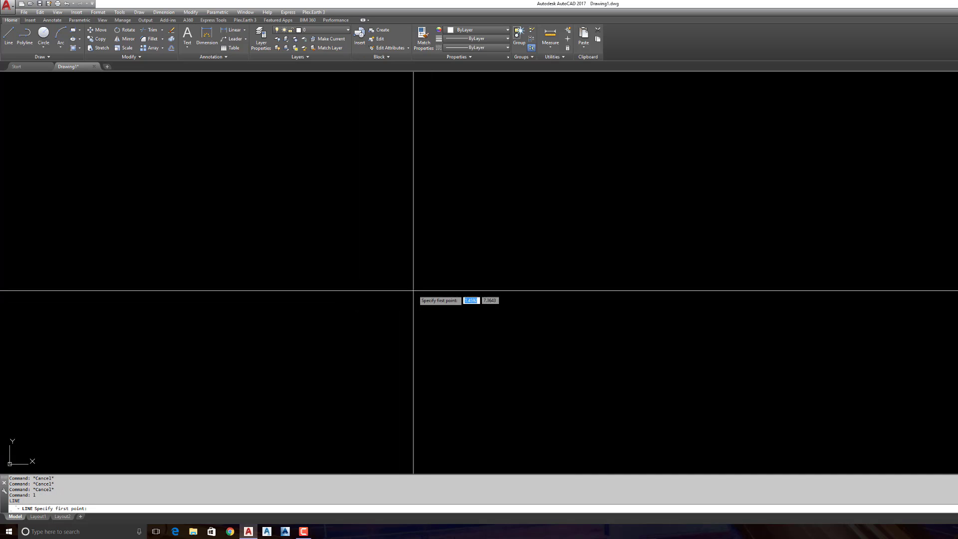
click(283, 268)
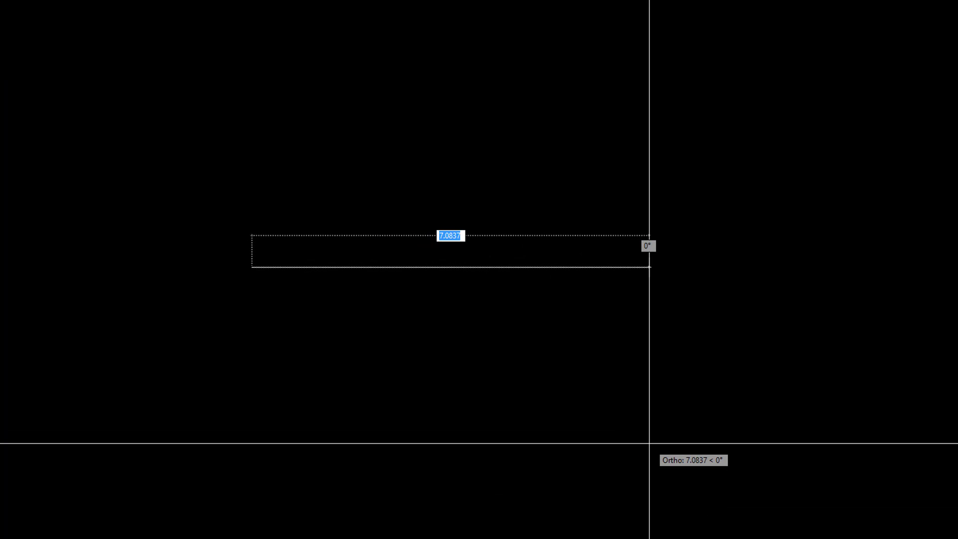
text(7)
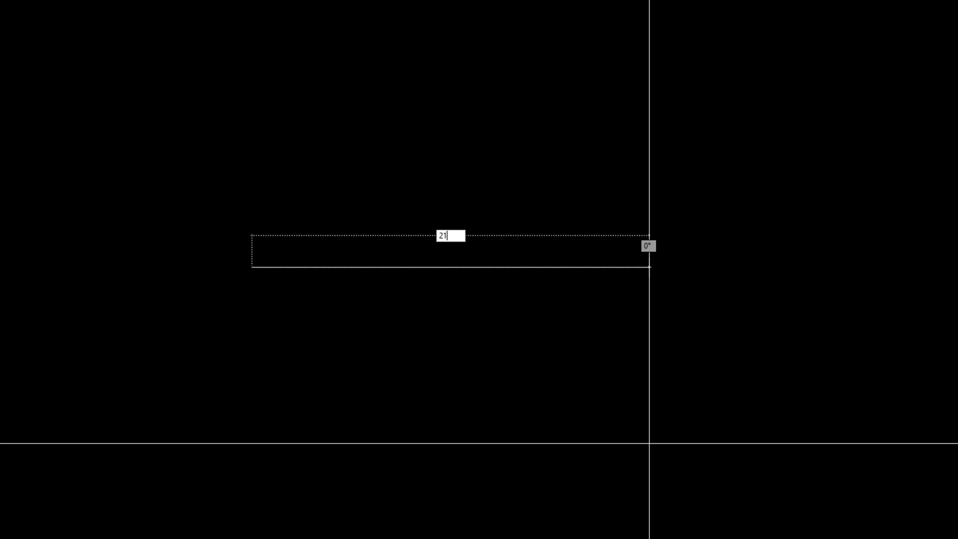
key(Return)
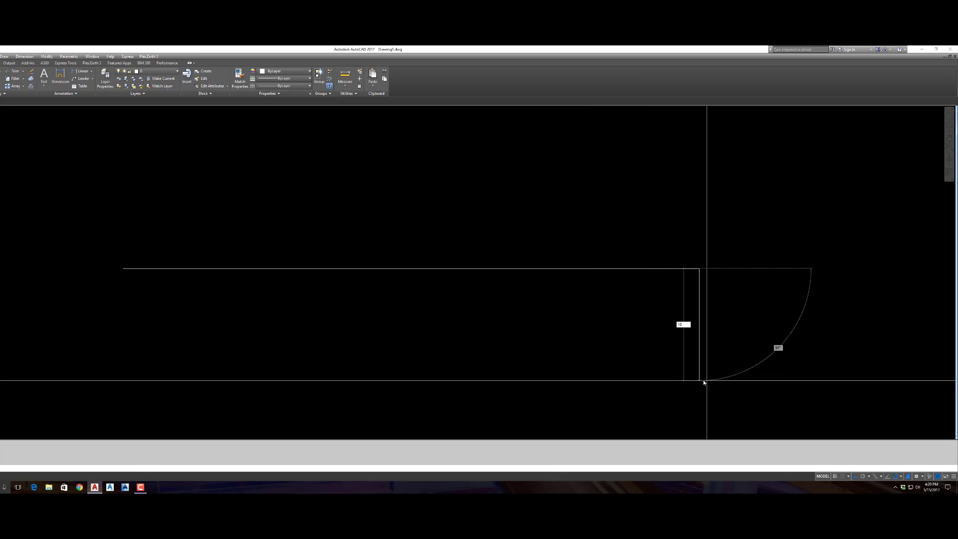
Step: Draw a 10-unit line at 45° upward from the end of the 21-unit horizontal line
text(10)
key(Return)
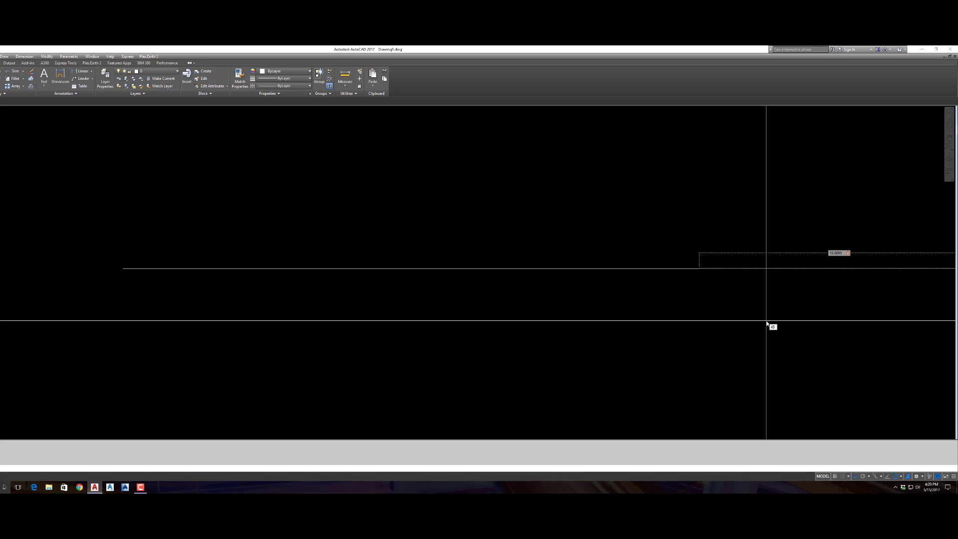
key(Tab)
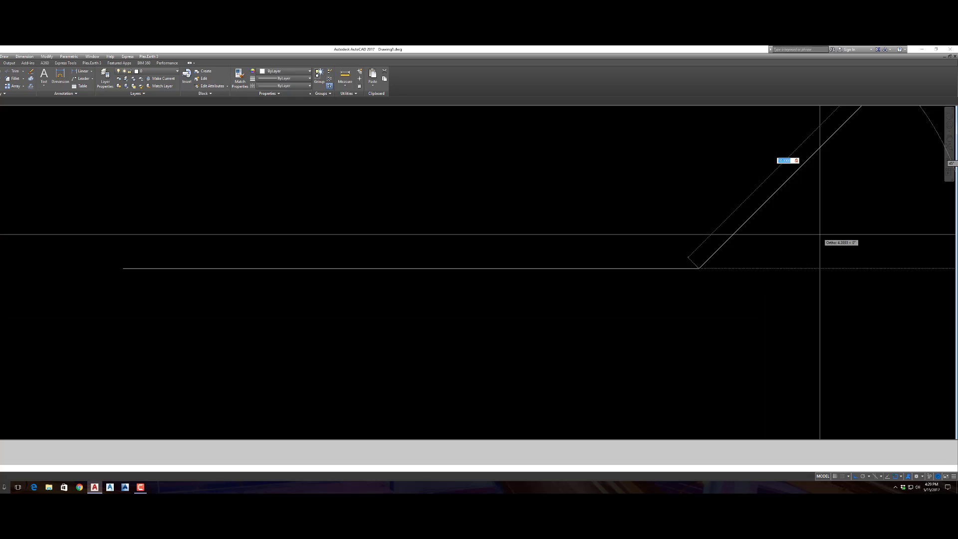
middle_drag(818, 236, 724, 292)
scroll(622, 324, down, 3)
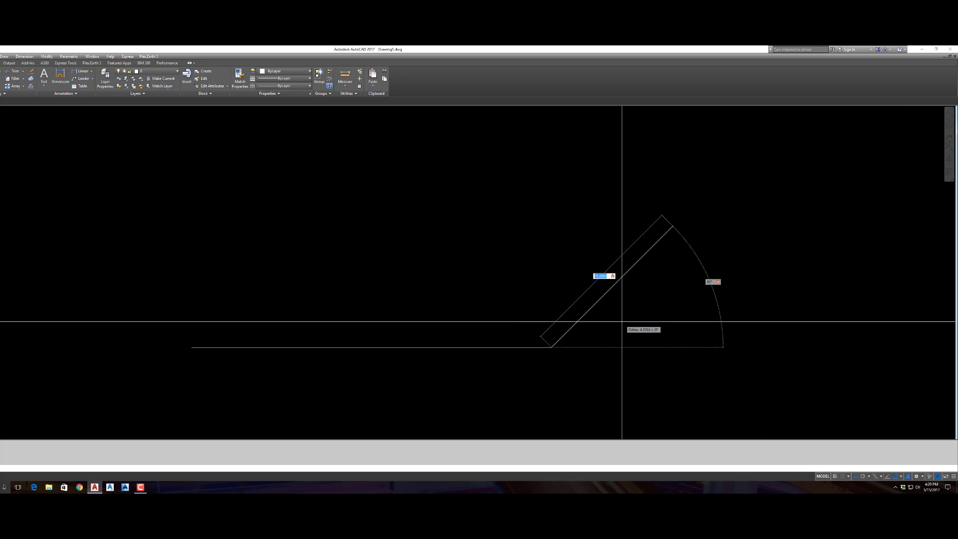
scroll(623, 323, up, 3)
scroll(624, 324, down, 3)
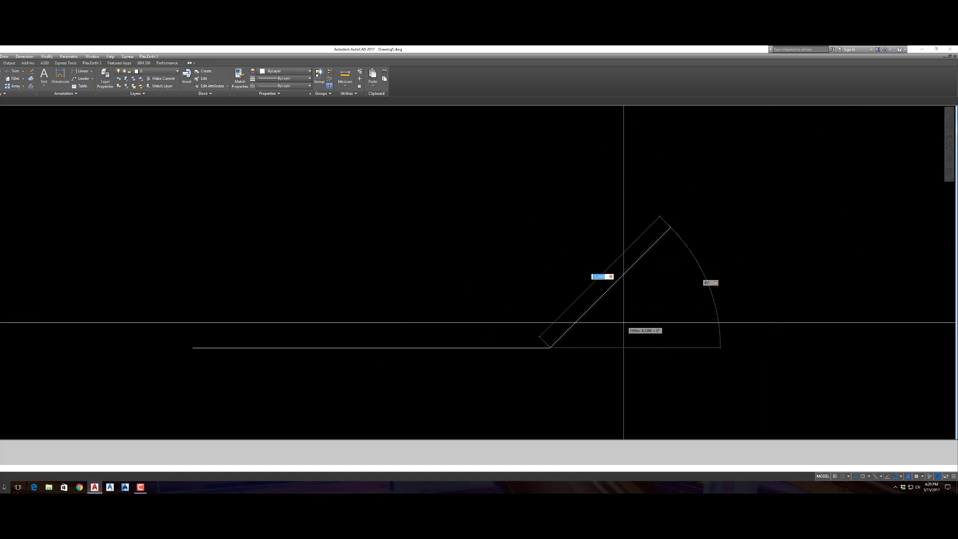
scroll(624, 323, up, 3)
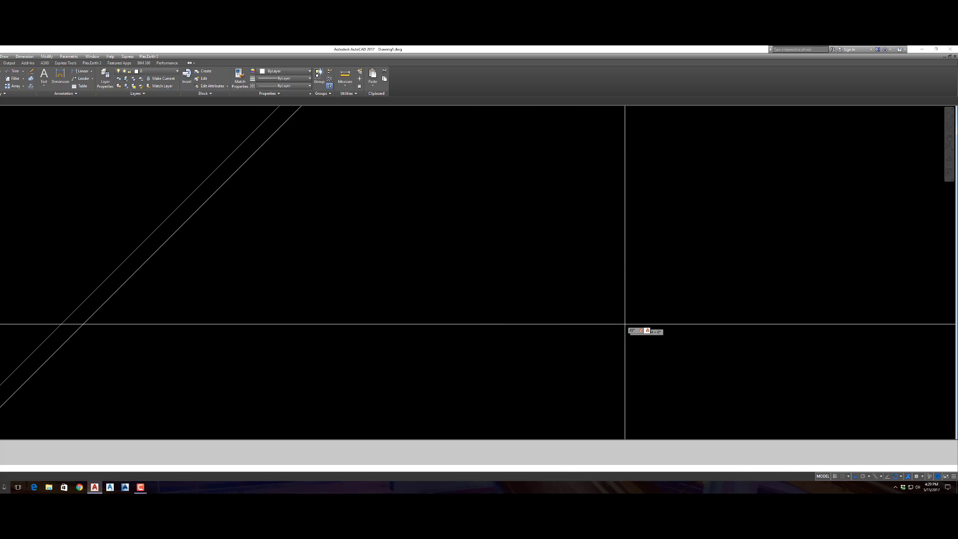
scroll(625, 324, down, 3)
scroll(624, 325, up, 3)
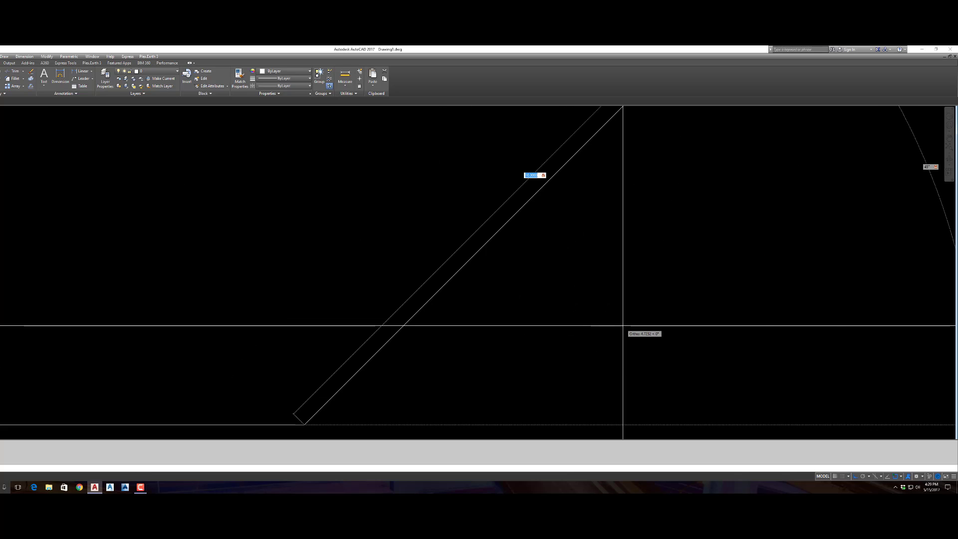
scroll(622, 327, down, 2)
mouse_move(622, 327)
middle_down()
mouse_move(694, 338)
mouse_move(603, 334)
mouse_move(552, 291)
mouse_move(591, 299)
middle_up()
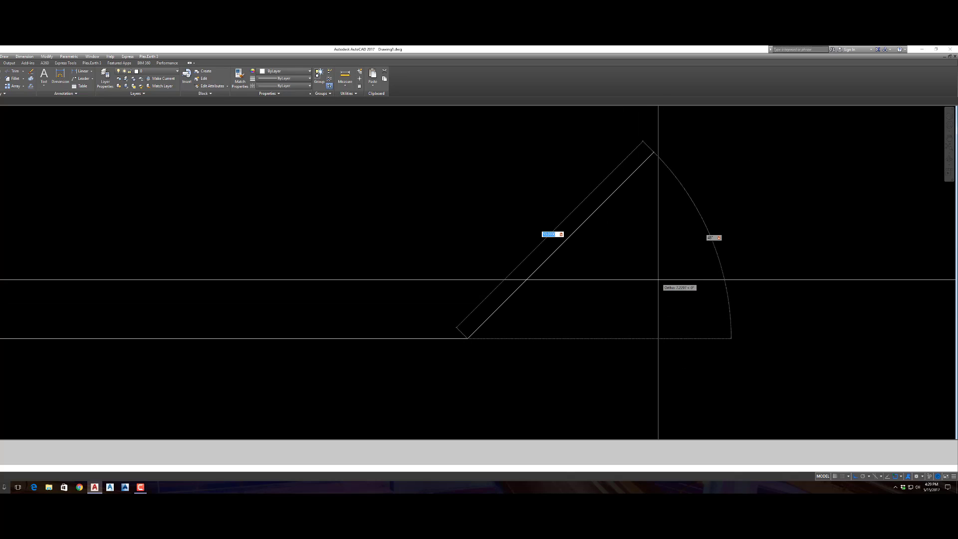
key(Escape)
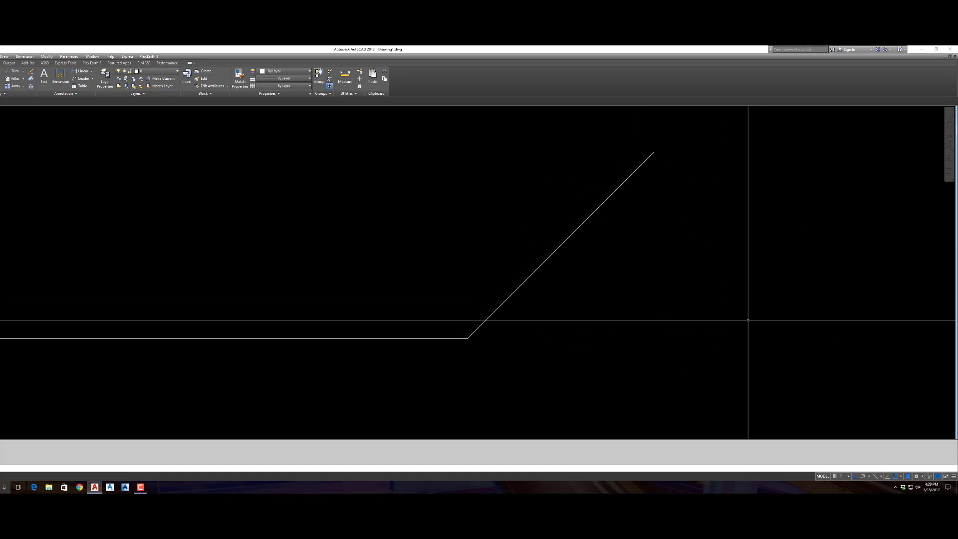
Step: Delete the horizontal line and the angled line together using a crossing selection
click(509, 385)
click(429, 271)
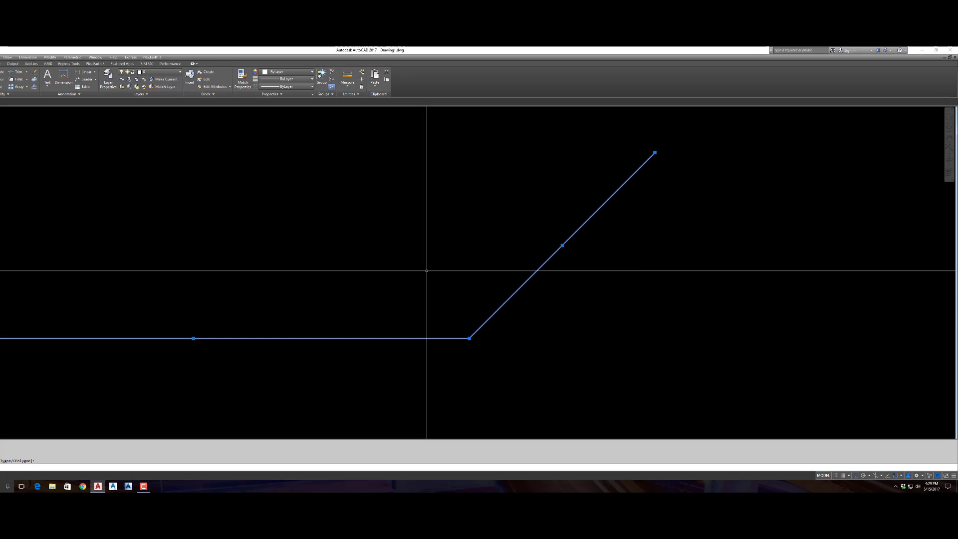
scroll(428, 272, down, 5)
key(Delete)
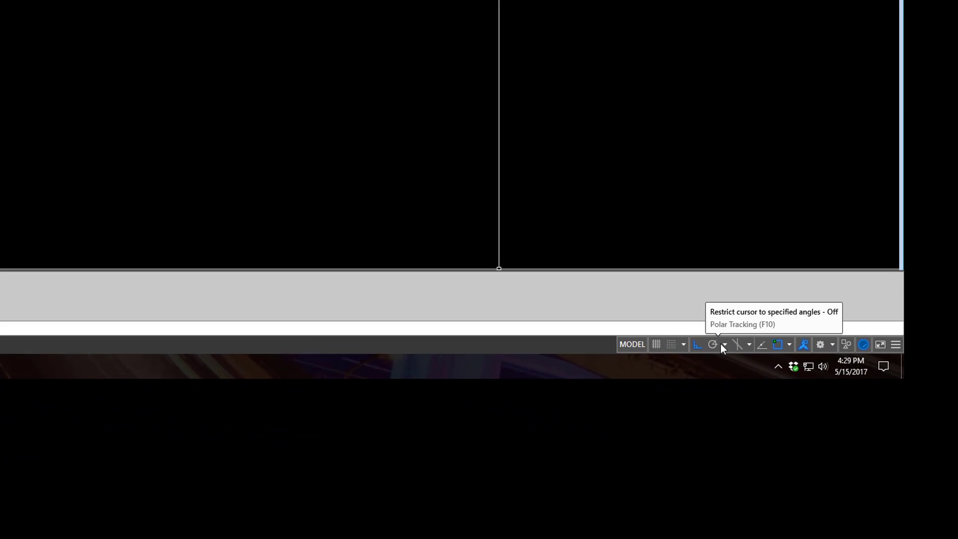
Step: Choose an angle setting for Polar Tracking and turn Polar Tracking on
click(725, 346)
click(724, 219)
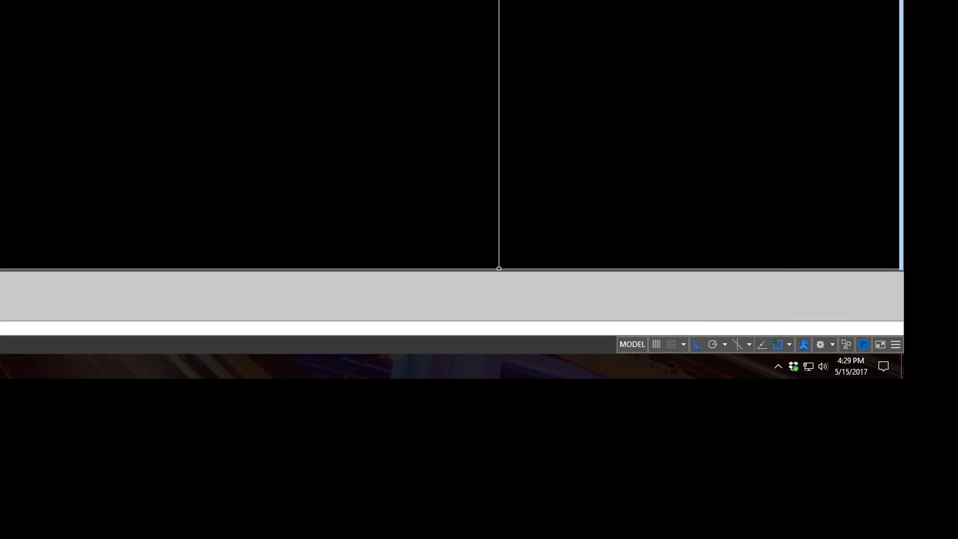
click(716, 346)
Step: Draw a diamond-oriented square with 5-unit sides, following the polar angles 45°, 315°, 225° and 135°
text(l)
key(Return)
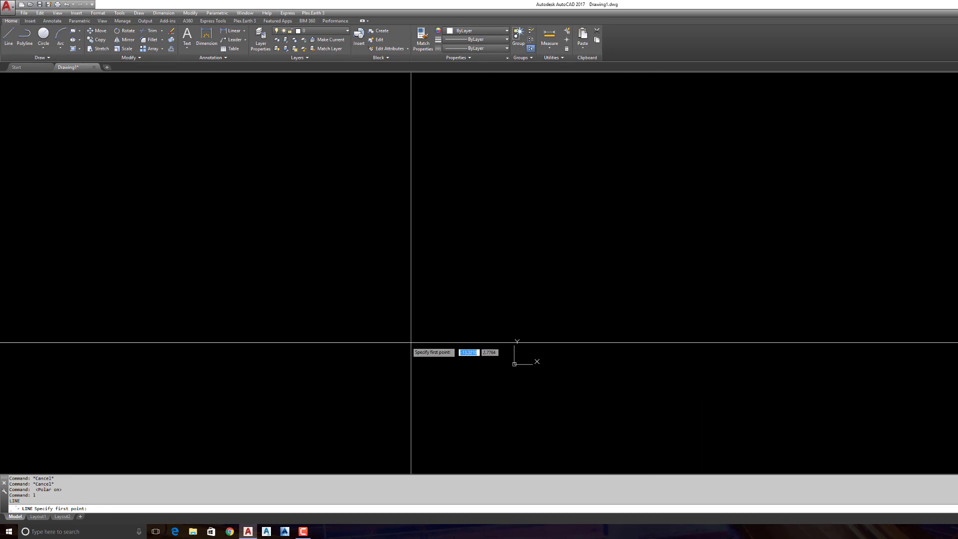
click(363, 334)
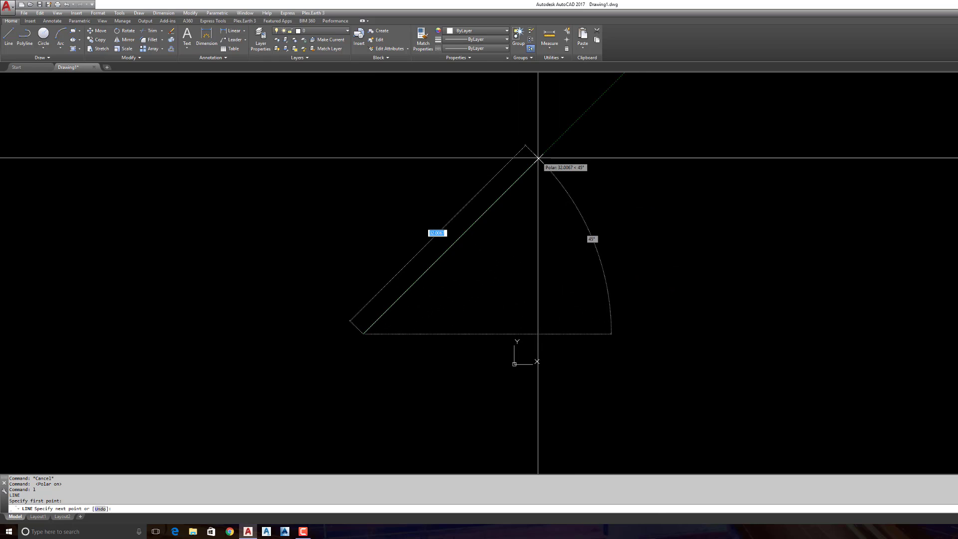
key(Return)
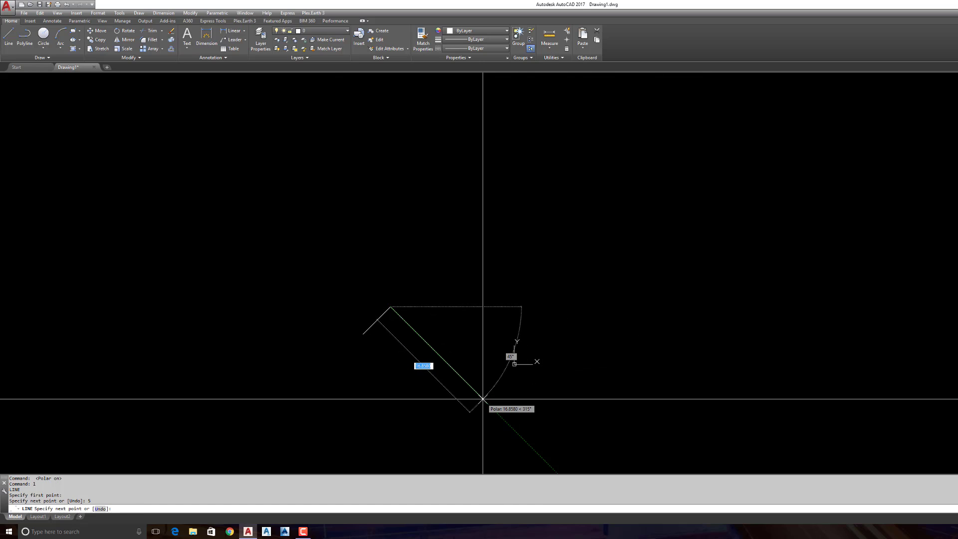
text(5)
key(Return)
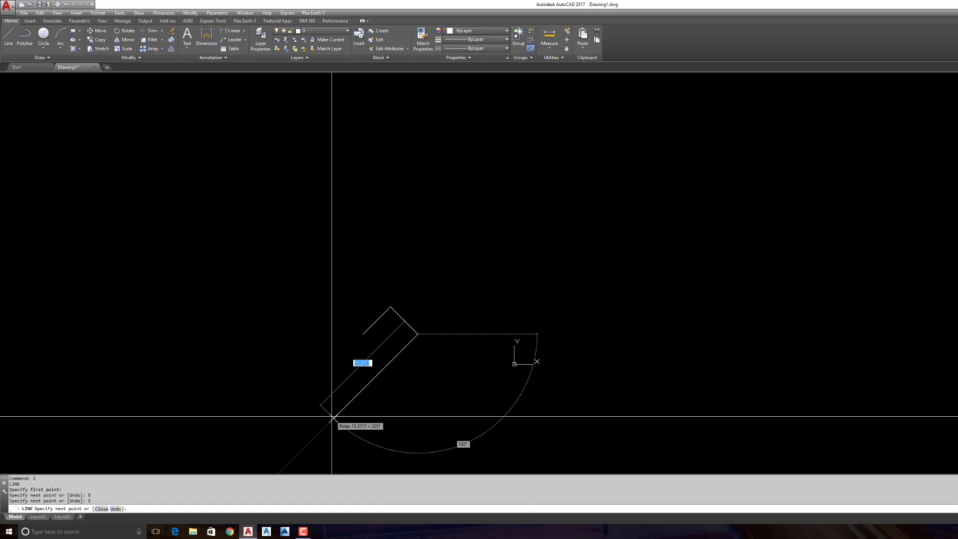
text(5)
key(Return)
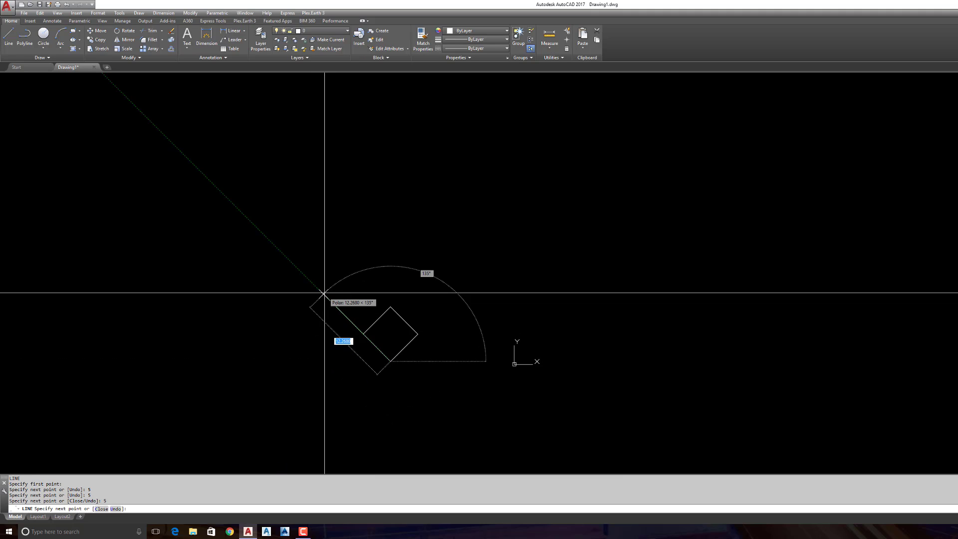
text(5)
key(Return)
key(Escape)
key(Escape)
Step: Delete the rotated 5-unit square using a crossing selection
click(433, 275)
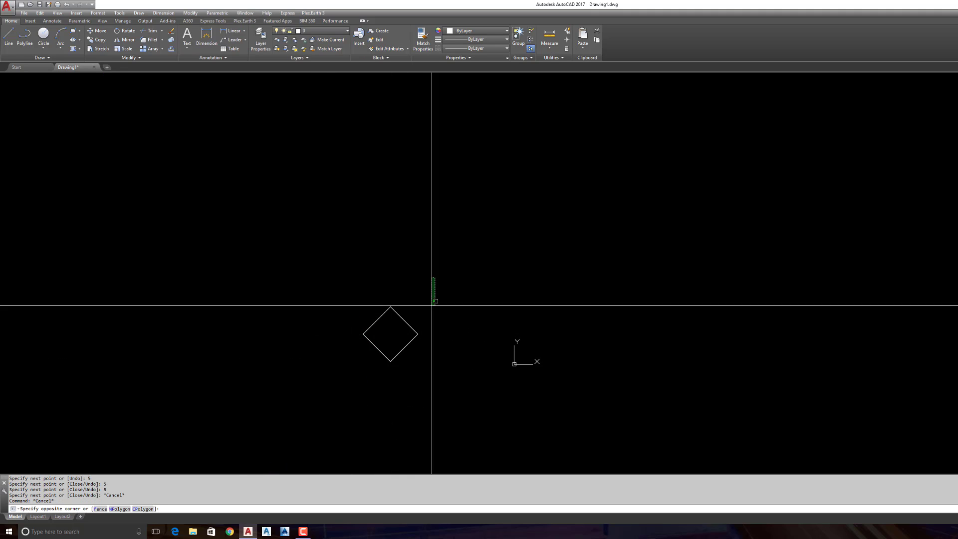
click(360, 390)
key(Delete)
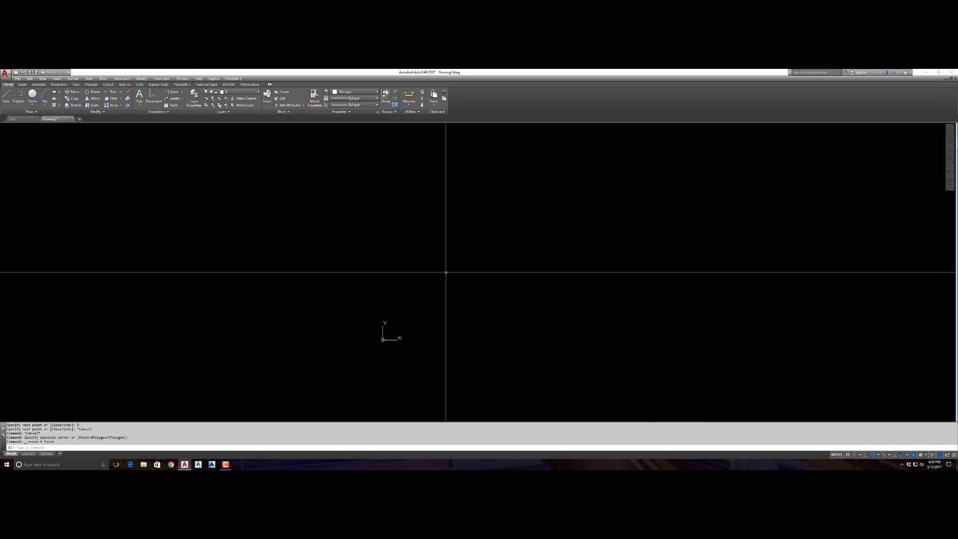
key(Escape)
key(Escape)
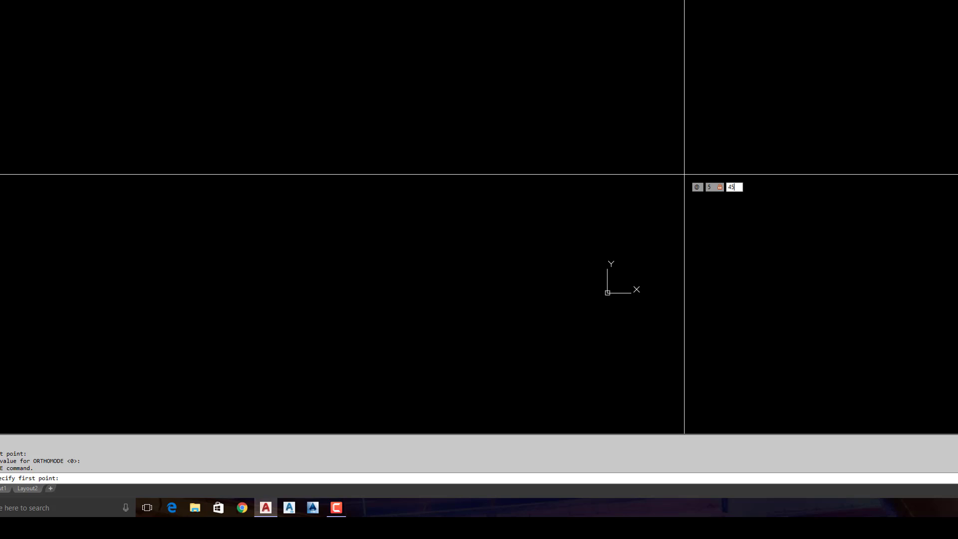
Step: Draw a line starting at relative point @5<45 and ending at relative polar coordinate @5<45
key(Return)
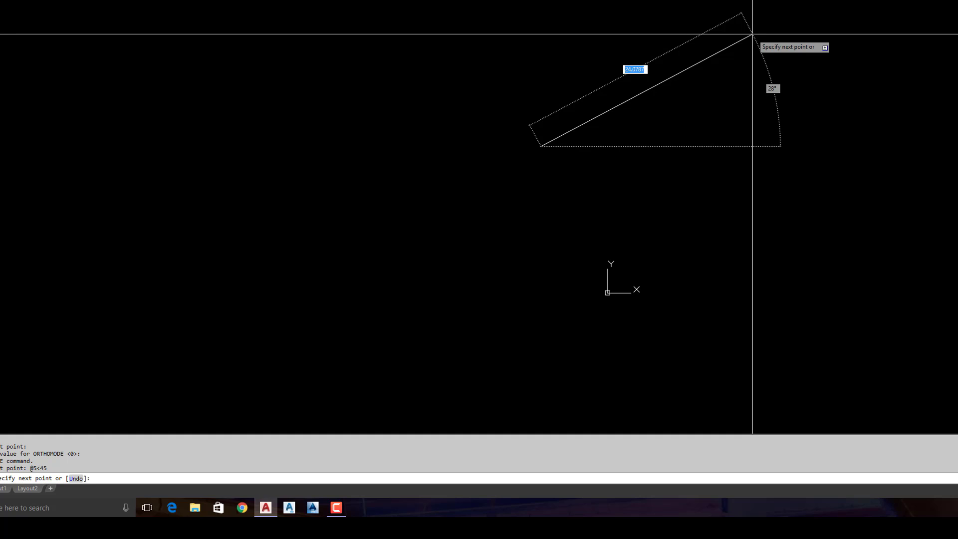
key(shift)
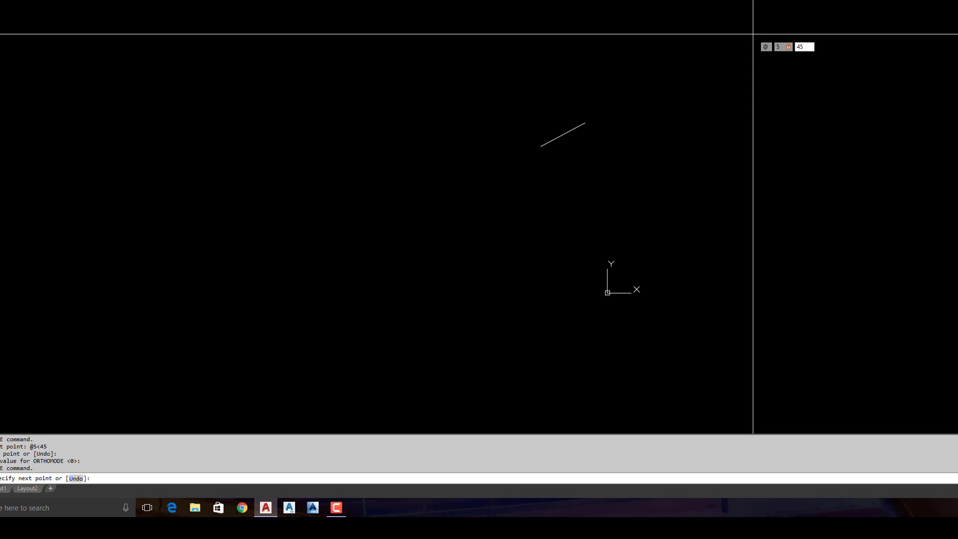
key(Return)
key(Escape)
key(Escape)
key(Escape)
key(Escape)
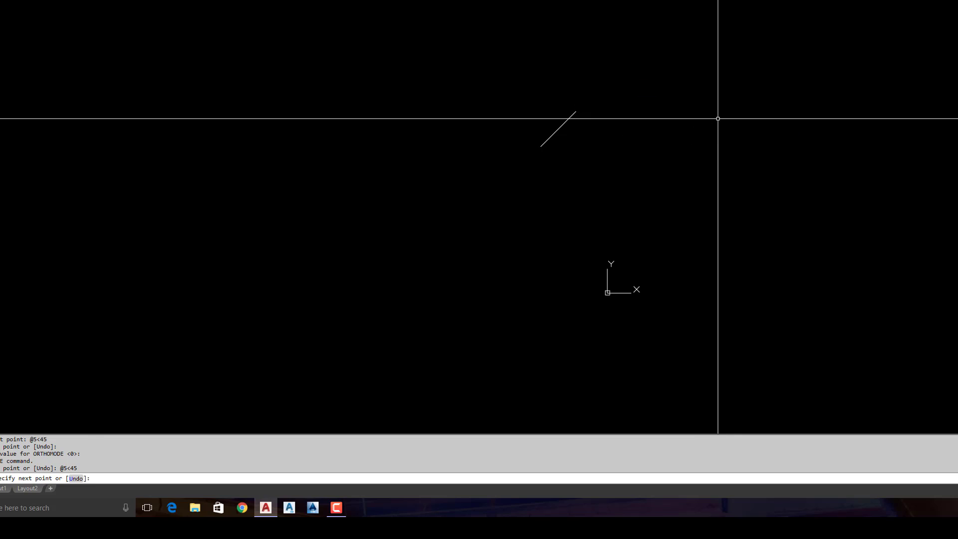
Step: Delete the 5-unit angled line using a crossing selection
click(674, 67)
click(484, 191)
key(Delete)
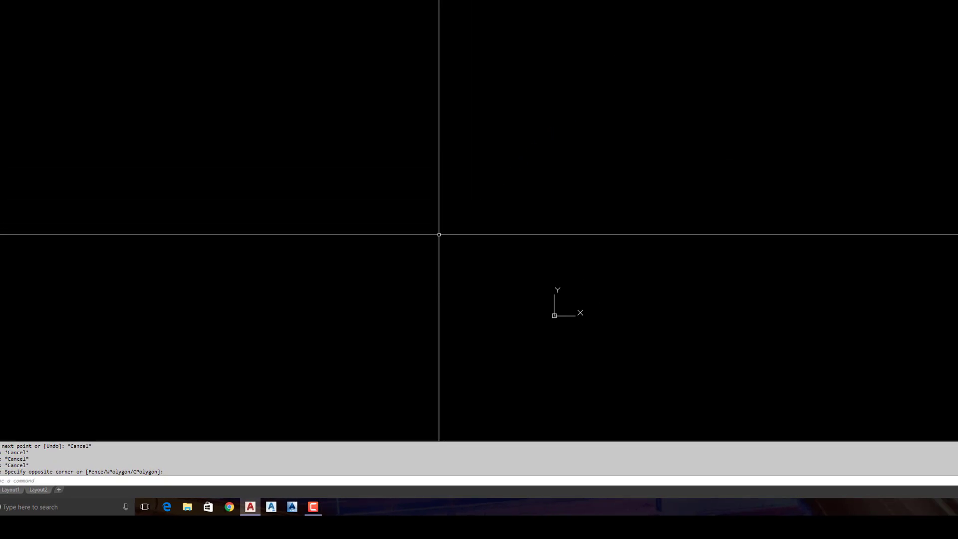
key(Escape)
key(Escape)
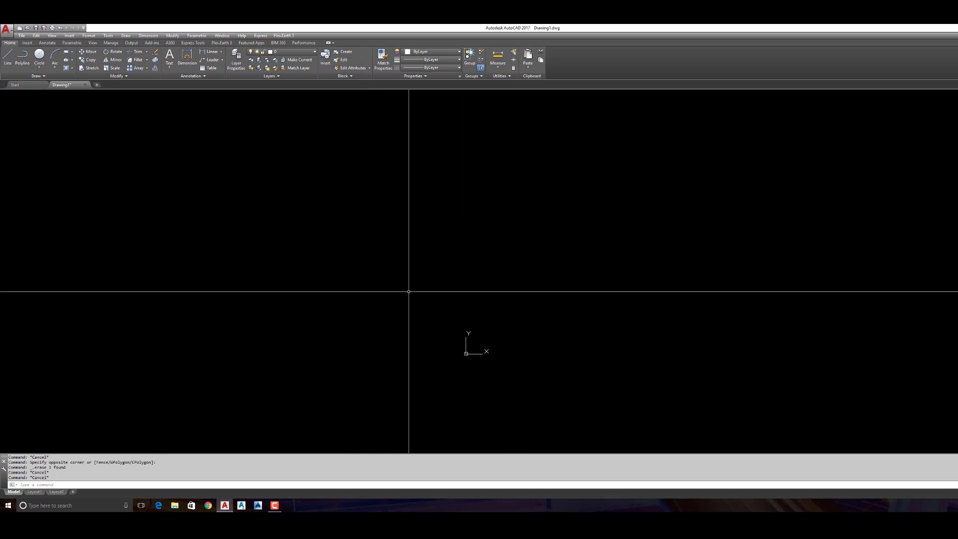
scroll(585, 324, up, 1)
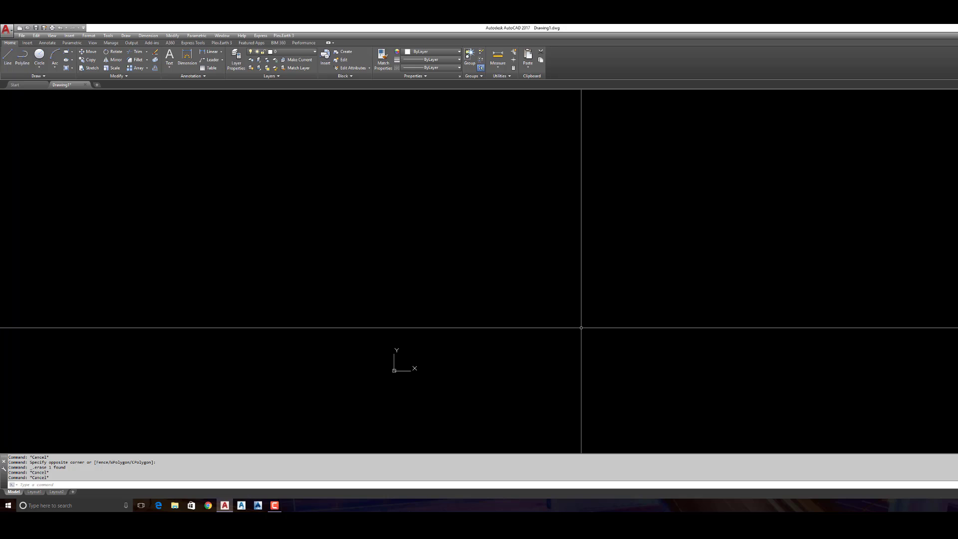
key(Escape)
key(Escape)
key(Escape)
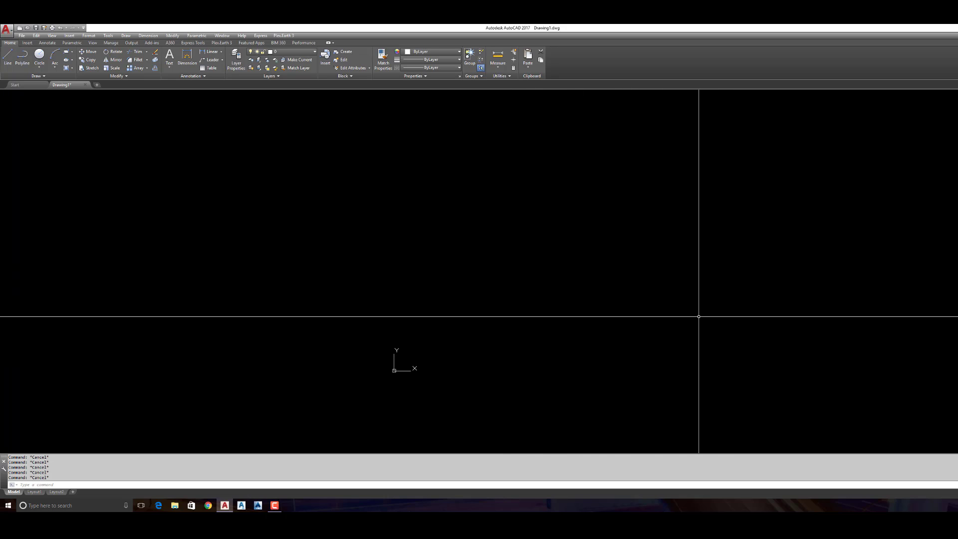
Step: Draw a rectangle with the Rectangle command's Dimensions option, using a length of 5 and a width of 5
mouse_move(716, 278)
middle_down()
mouse_move(614, 321)
mouse_move(489, 344)
middle_up()
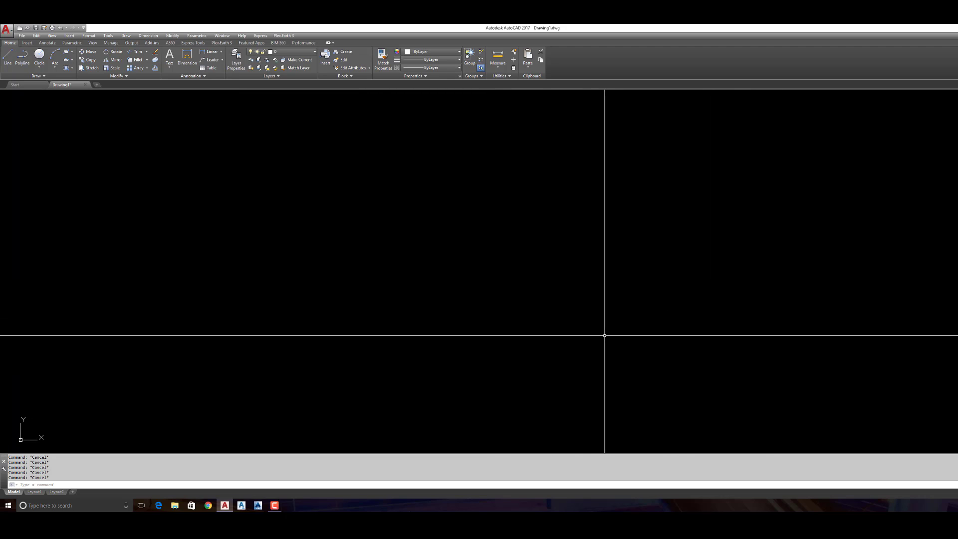
text(rec)
key(Return)
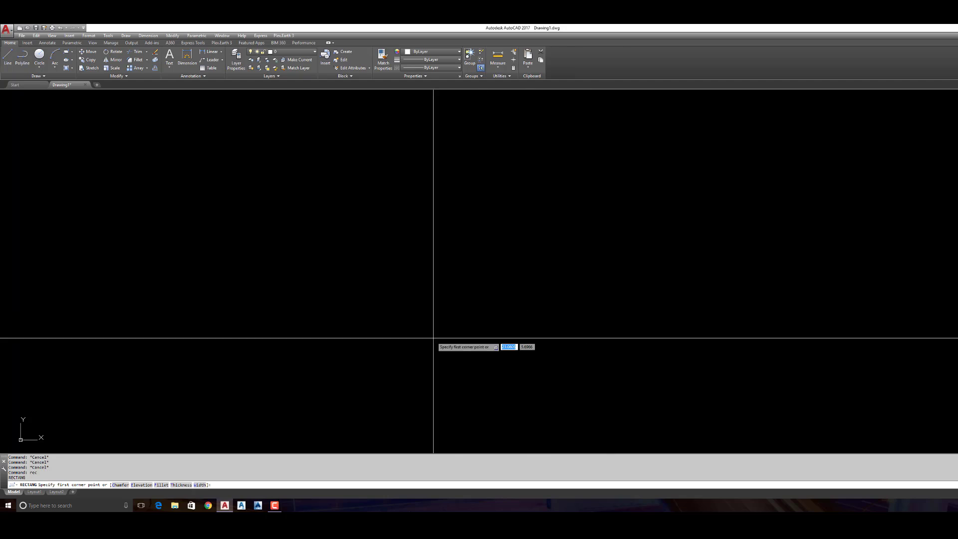
click(429, 338)
text(d)
key(Return)
text(5)
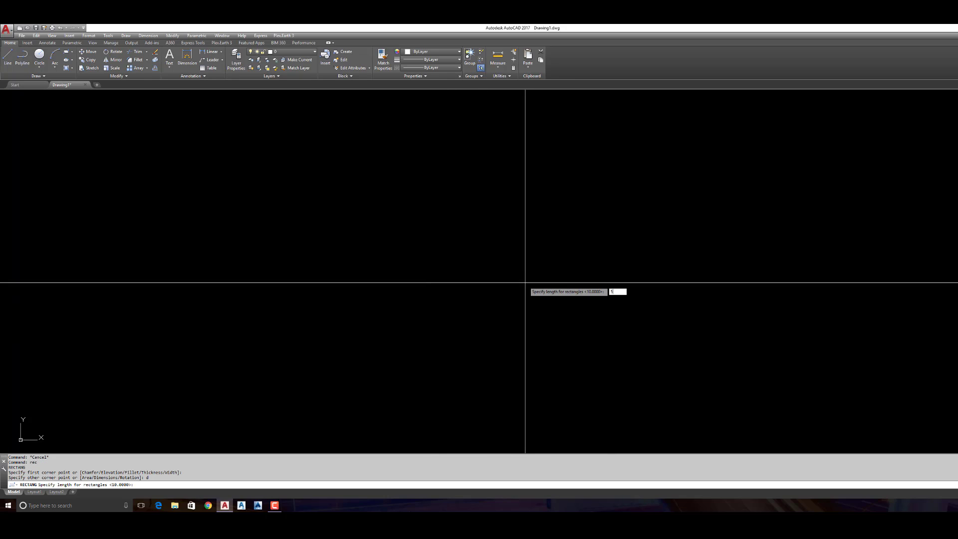
key(Return)
text(5)
key(Return)
key(Escape)
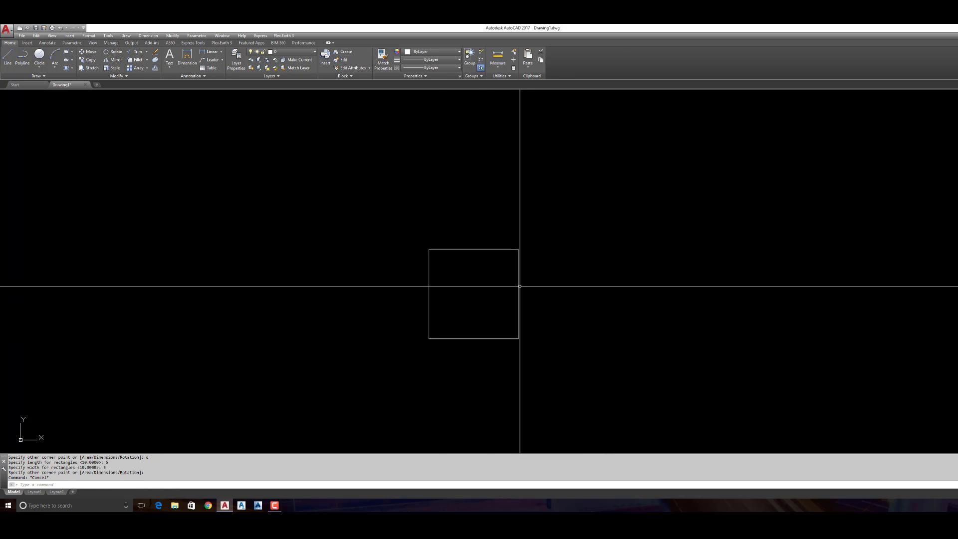